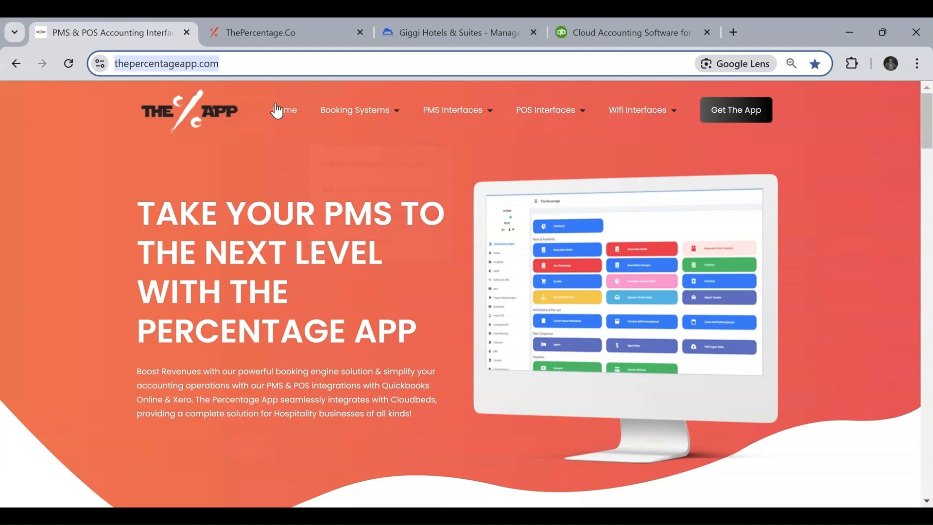
Select the thepercentageapp.com web address in the browser's address bar.
{"action": "left_click", "coordinate": [281, 63]}
Go to the register.php page through Get The App and scroll down to the Sign Up form.
{"action": "mouse_move", "coordinate": [360, 109]}
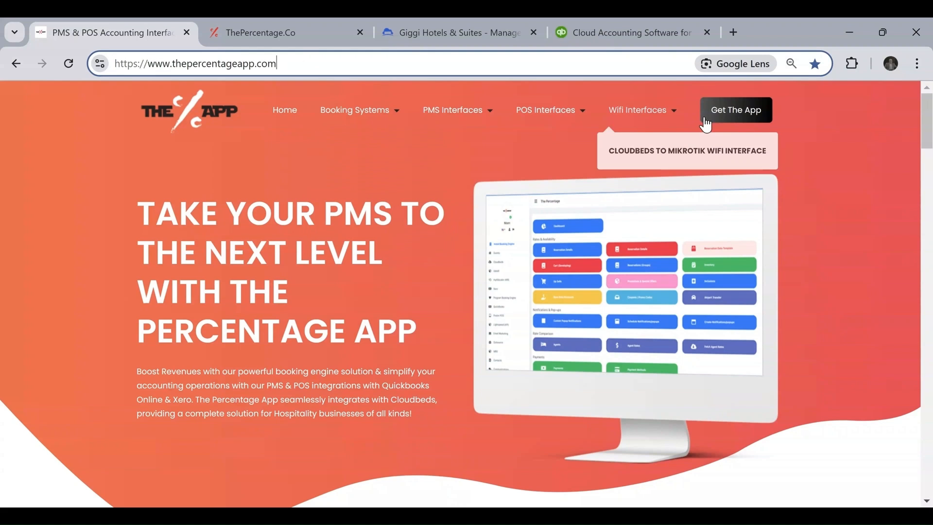
{"action": "left_click", "coordinate": [748, 118]}
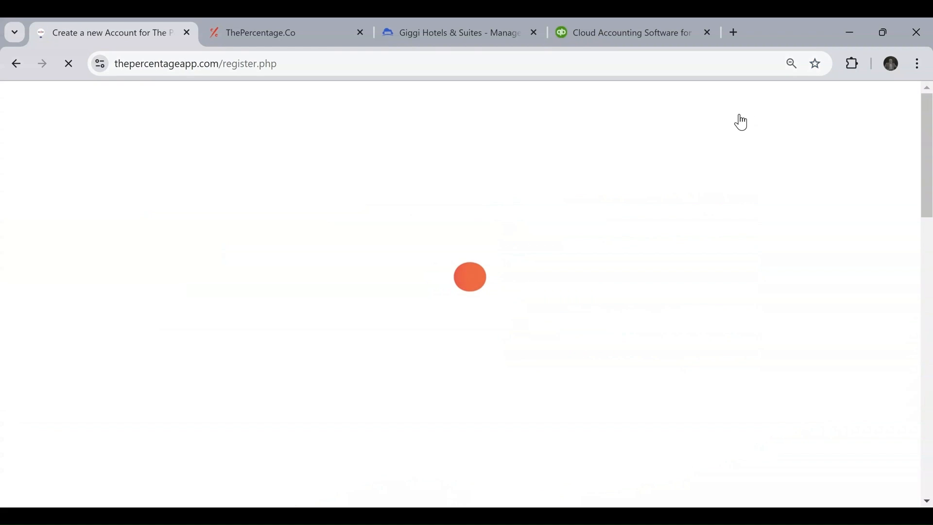
{"action": "scroll", "coordinate": [622, 277], "scroll_direction": "down", "scroll_amount": 2}
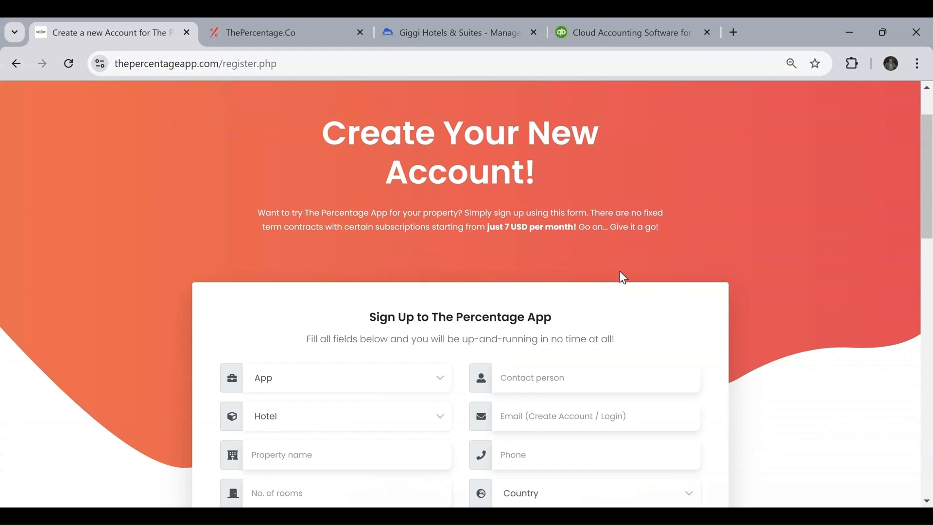
{"action": "scroll", "coordinate": [621, 273], "scroll_direction": "down", "scroll_amount": 3}
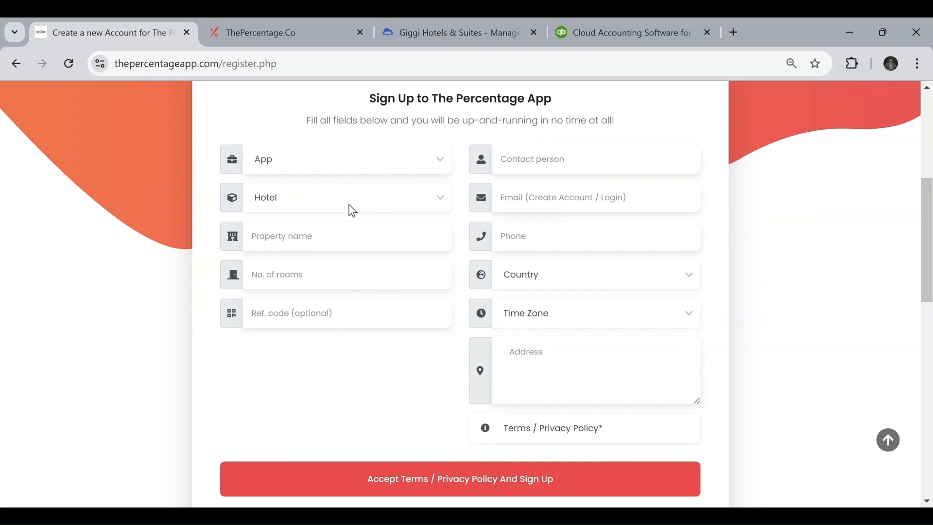
Choose Cloudbeds to Quickbooks Journal, enter property 'Hotel Name' with 50 rooms, and tick the setup checkbox.
{"action": "left_click", "coordinate": [364, 200]}
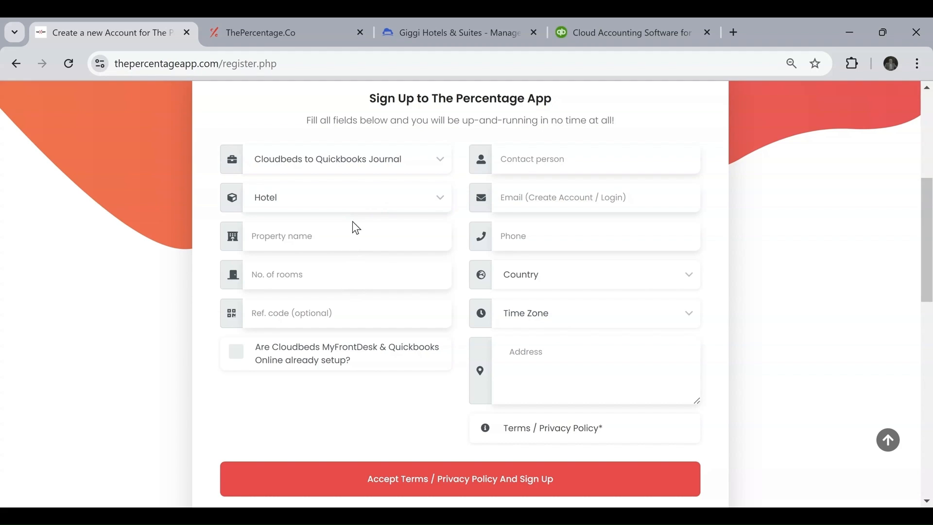
{"action": "left_click", "coordinate": [350, 239]}
{"action": "type", "text": "Hotel Name"}
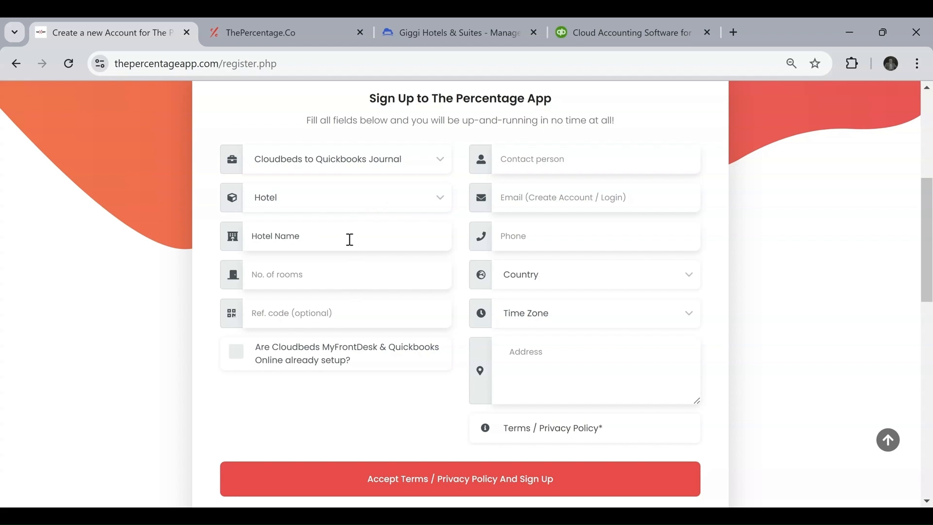
{"action": "left_click", "coordinate": [334, 287]}
{"action": "type", "text": "50"}
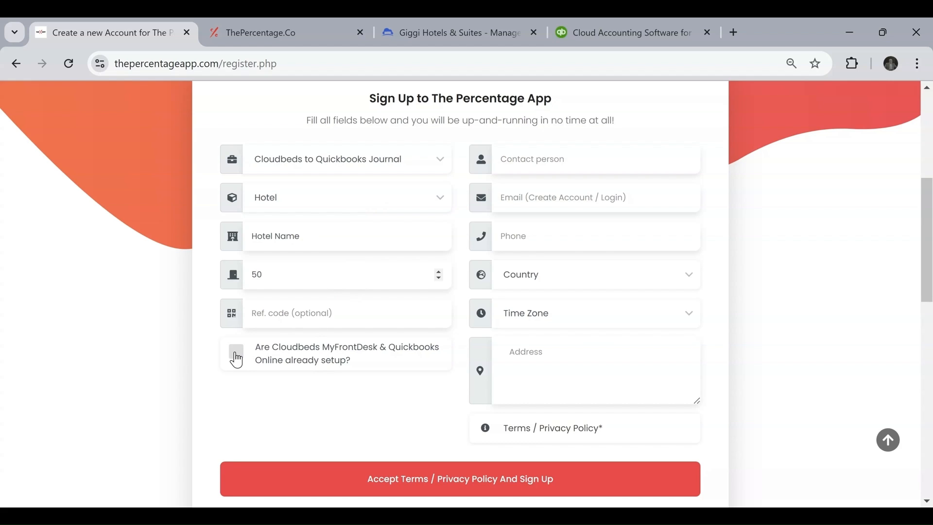
{"action": "left_click", "coordinate": [238, 360]}
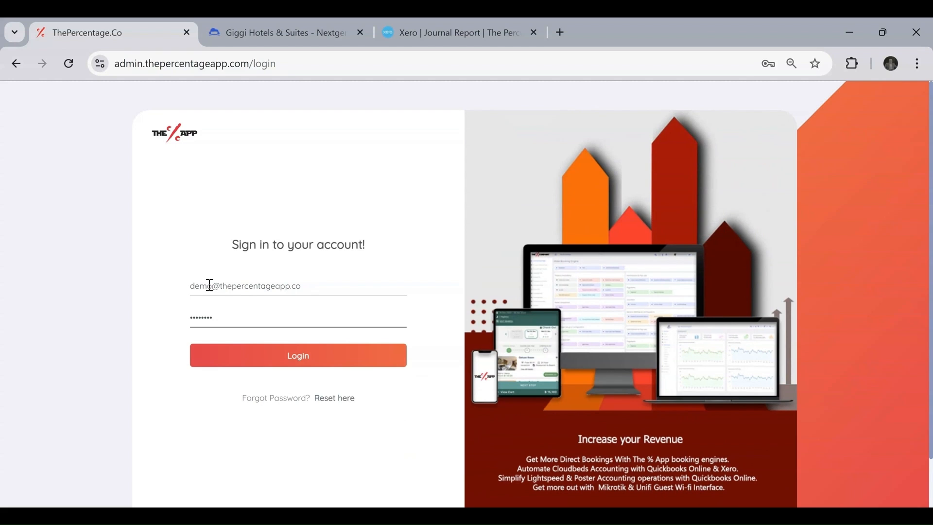
Sign in to the admin account with the saved e-mail and password.
{"action": "left_click_drag", "start_coordinate": [333, 287], "coordinate": [164, 283]}
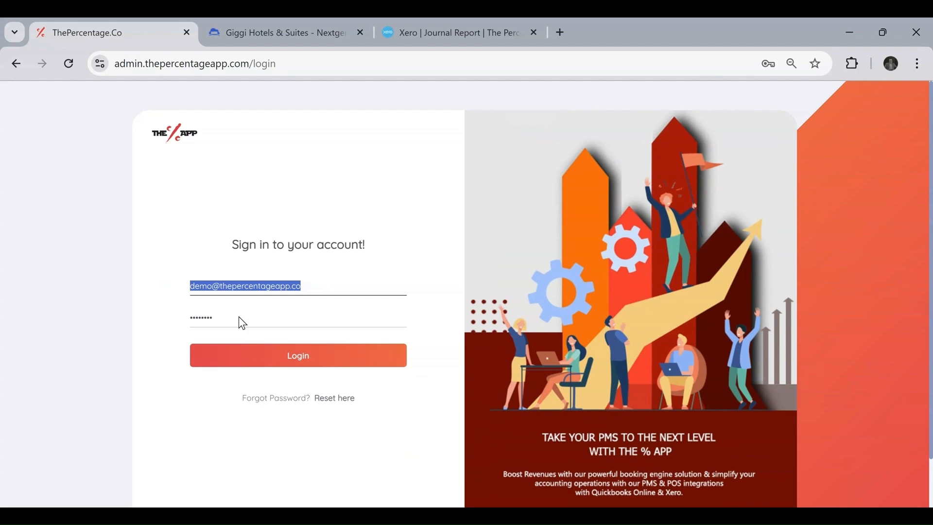
{"action": "key", "text": "Tab"}
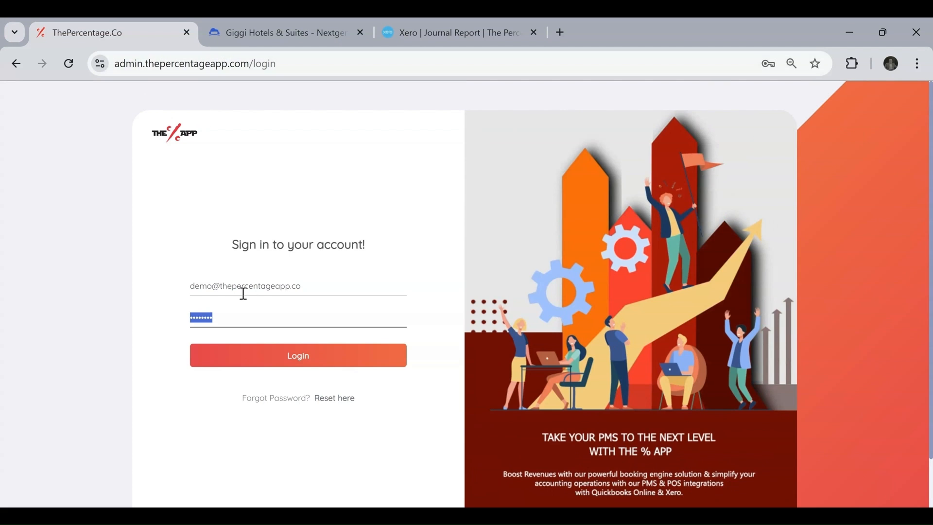
{"action": "left_click", "coordinate": [278, 362]}
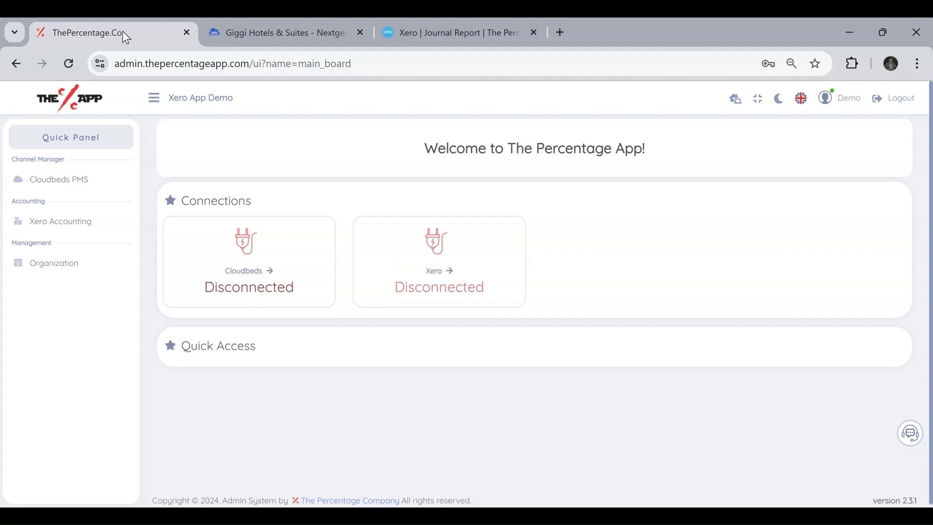
Look over the Cloudbeds dashboard and Xero Journal Report tabs, then return to the app.
{"action": "left_click", "coordinate": [255, 37]}
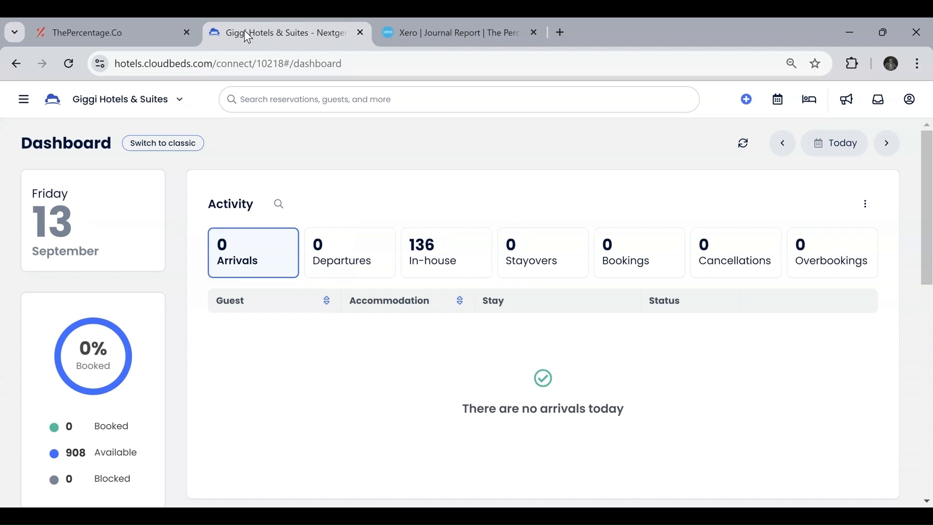
{"action": "left_click", "coordinate": [490, 43]}
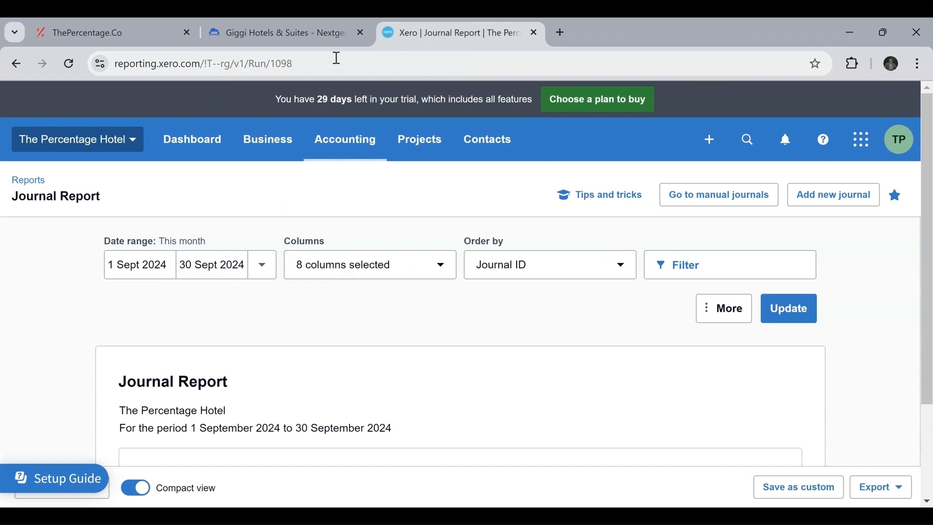
{"action": "left_click", "coordinate": [155, 26]}
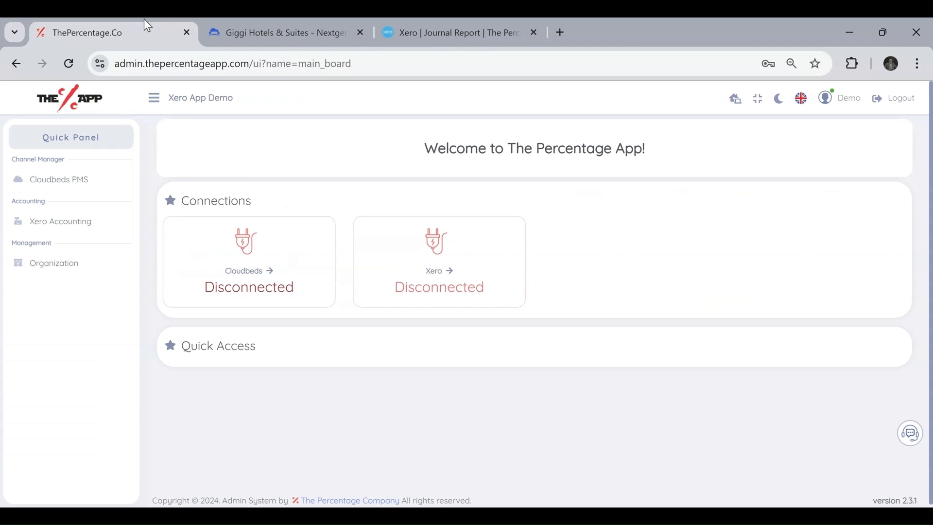
Open the Cloudbeds Connection setup under Cloudbeds PMS, showing the Disconnected status.
{"action": "left_click", "coordinate": [64, 181]}
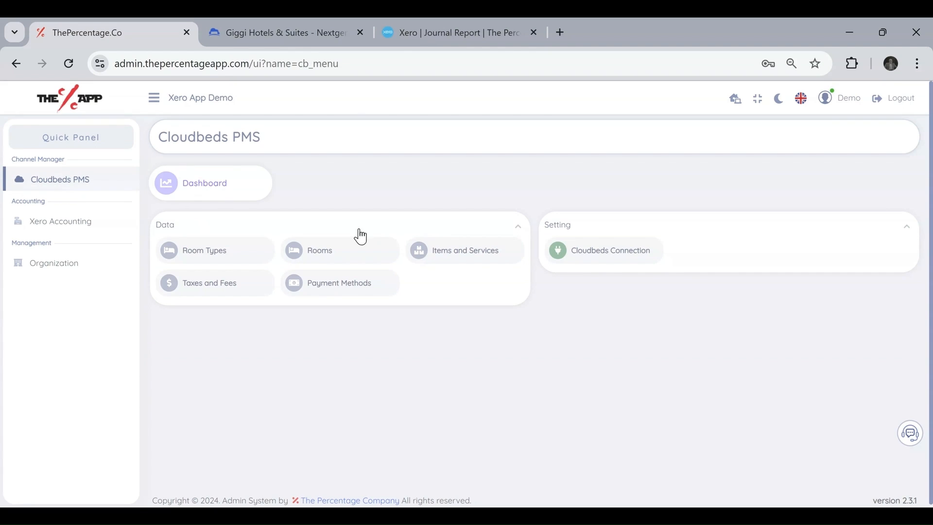
{"action": "left_click", "coordinate": [630, 261]}
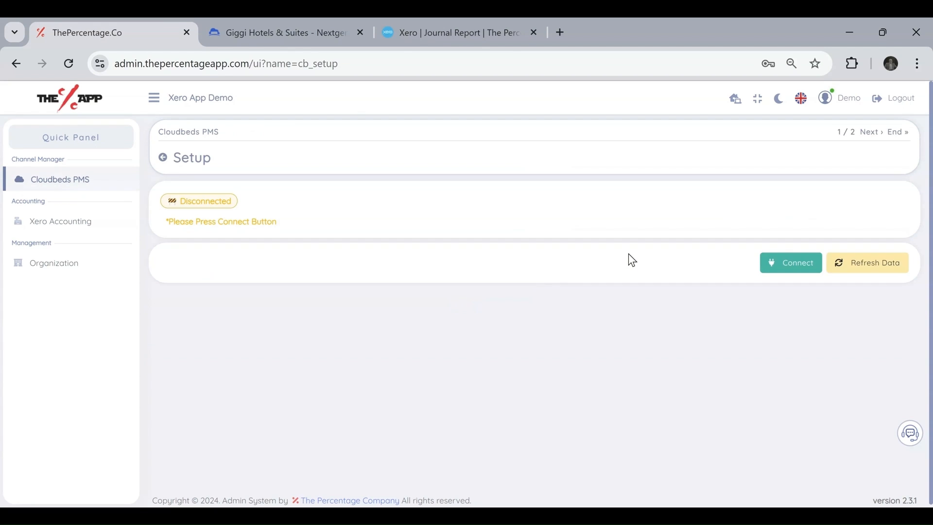
{"action": "left_click_drag", "start_coordinate": [182, 200], "coordinate": [253, 208]}
{"action": "left_click", "coordinate": [421, 226]}
Connect to Cloudbeds, choose Giggi Hotels & Suites, continue, and allow access.
{"action": "left_click", "coordinate": [787, 265]}
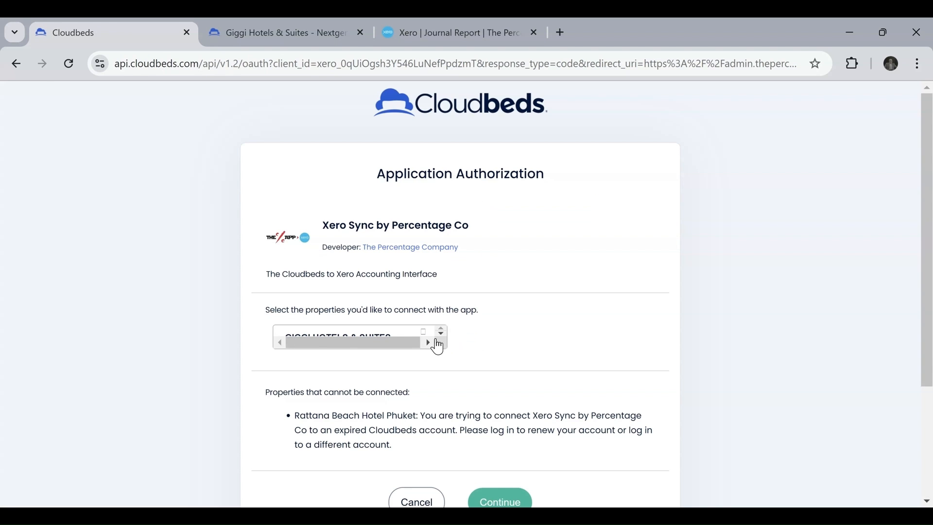
{"action": "left_click", "coordinate": [390, 341]}
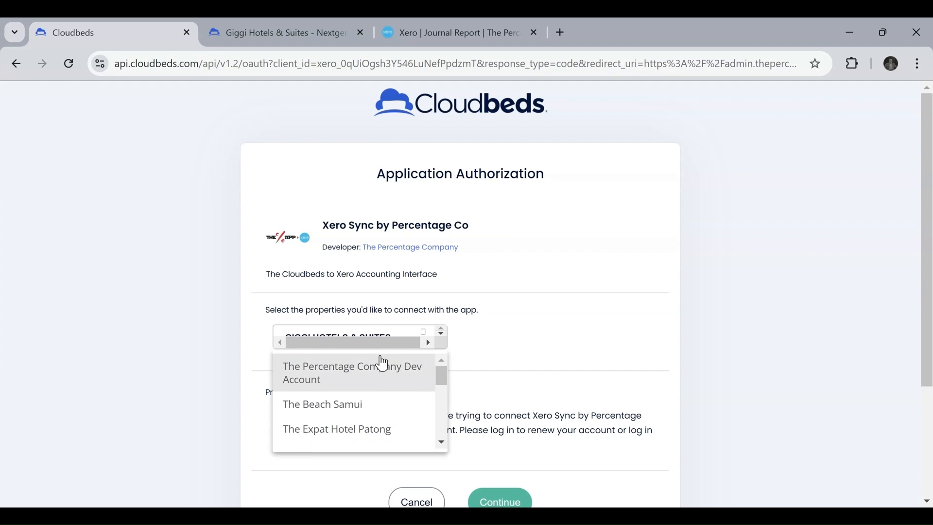
{"action": "scroll", "coordinate": [353, 393], "scroll_direction": "down", "scroll_amount": 5}
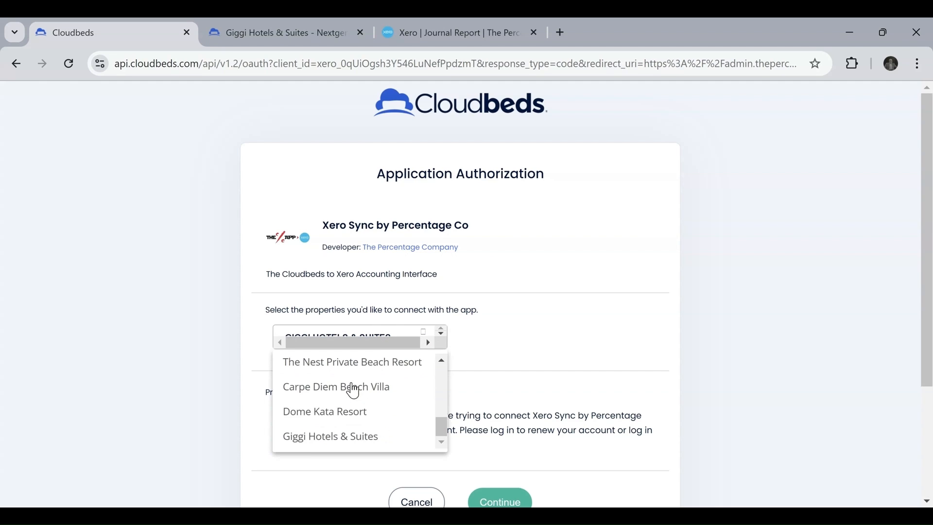
{"action": "left_click", "coordinate": [331, 434]}
{"action": "scroll", "coordinate": [598, 315], "scroll_direction": "down", "scroll_amount": 1}
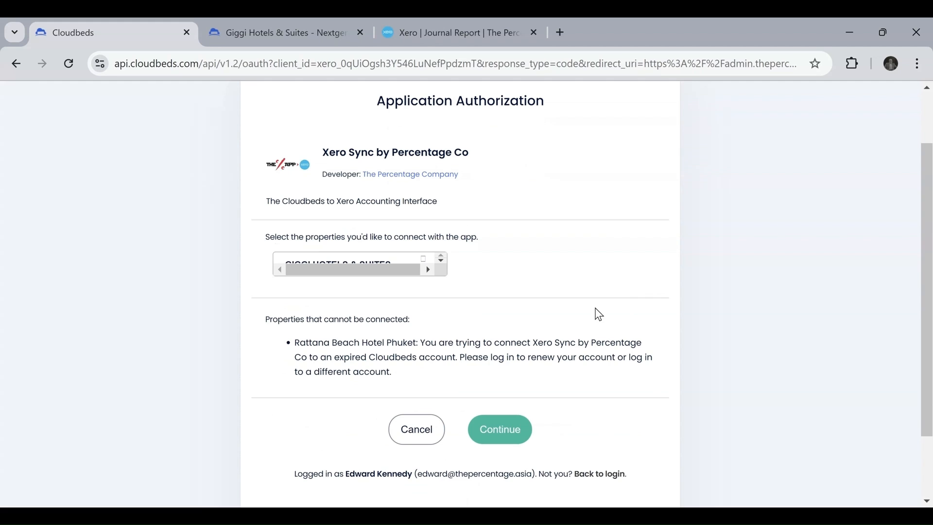
{"action": "left_click", "coordinate": [513, 428]}
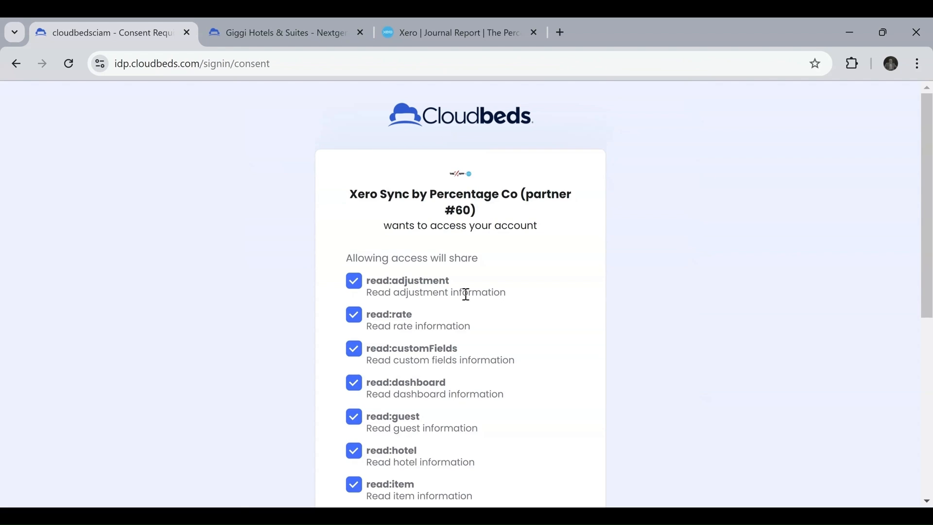
{"action": "scroll", "coordinate": [465, 294], "scroll_direction": "down", "scroll_amount": 6}
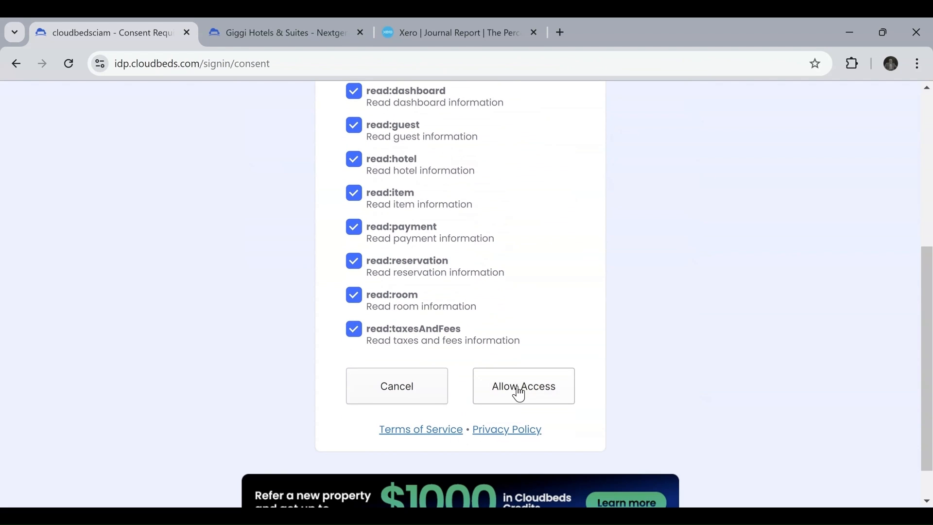
{"action": "left_click", "coordinate": [519, 393]}
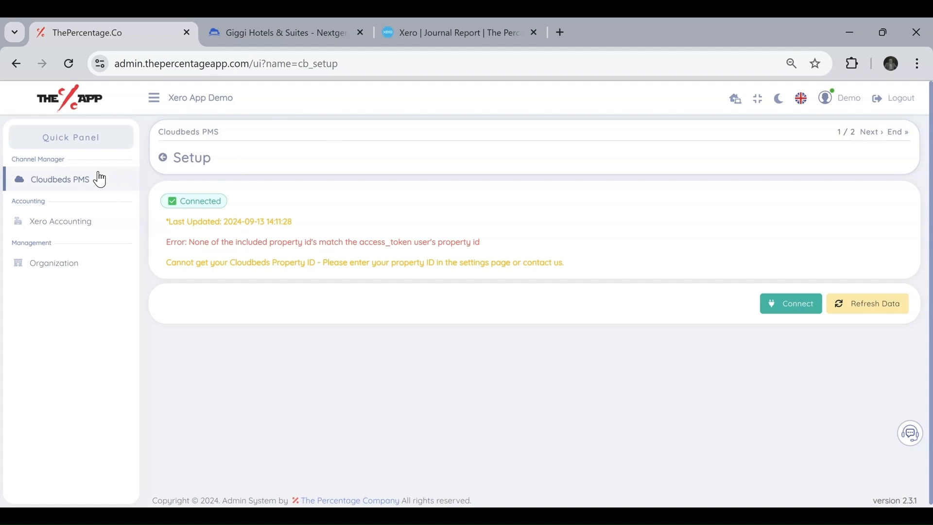
Connect the app to Xero from Accounting > Xero Accounting and allow access to the Xero organisation.
{"action": "left_click", "coordinate": [65, 181]}
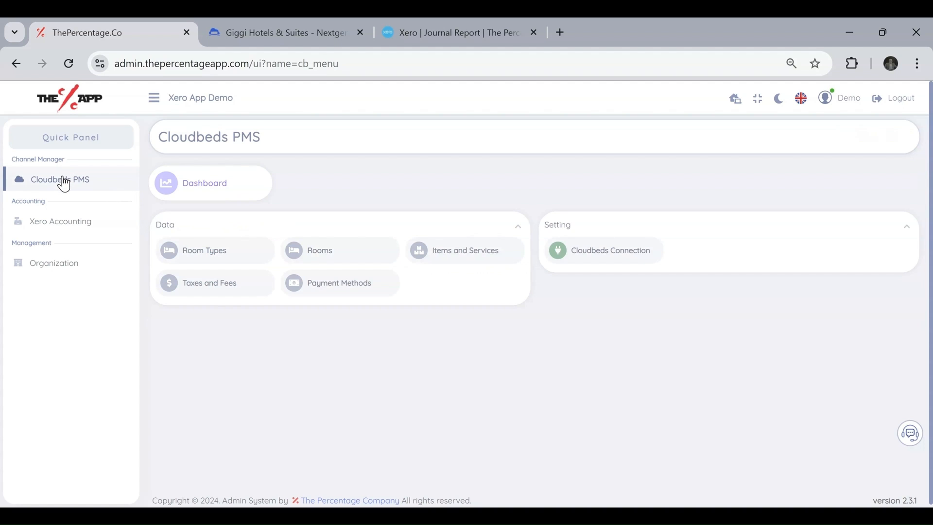
{"action": "left_click", "coordinate": [59, 229]}
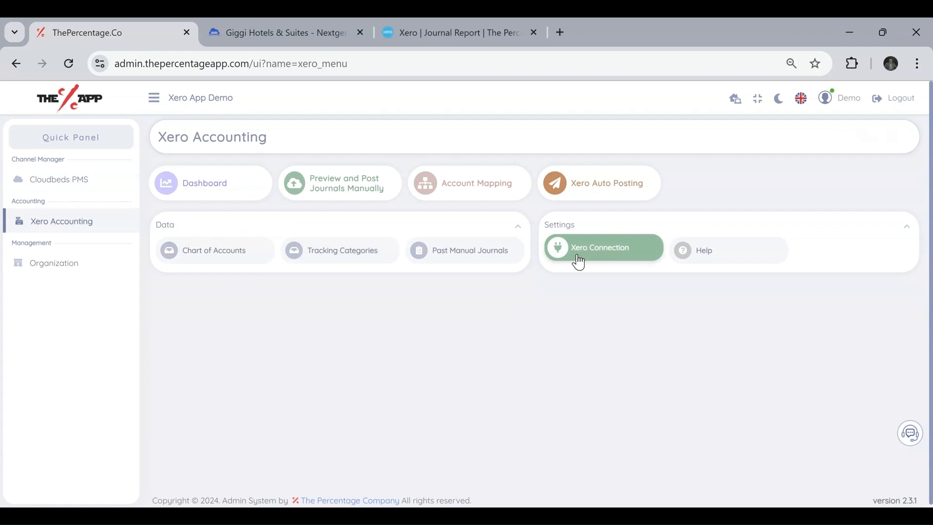
{"action": "left_click", "coordinate": [616, 257]}
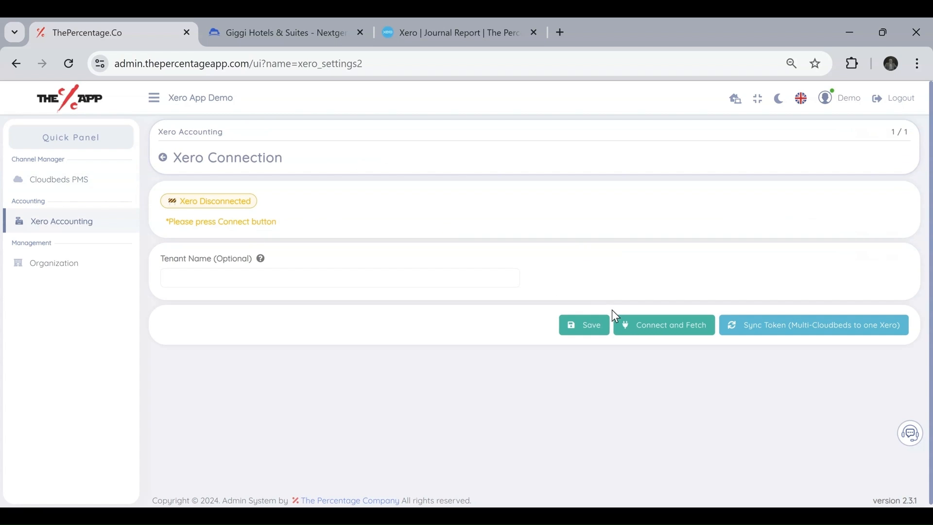
{"action": "left_click", "coordinate": [650, 329]}
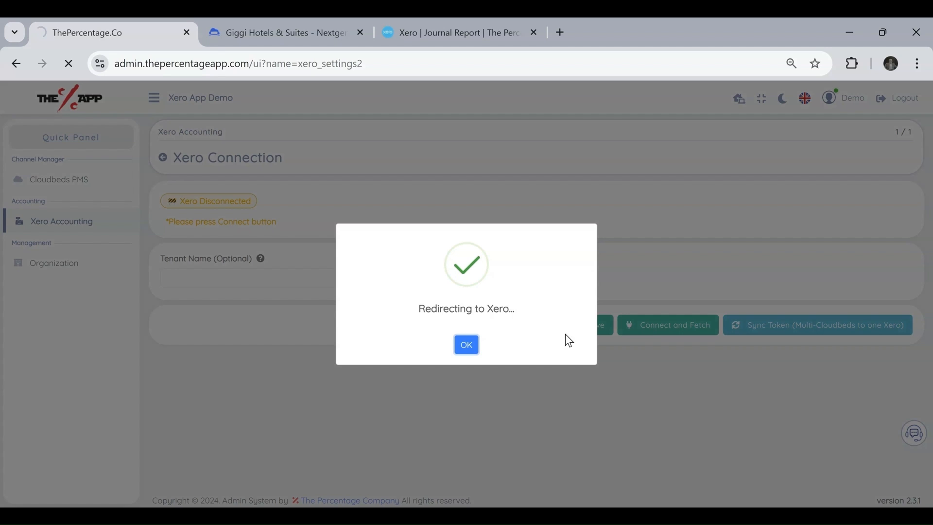
{"action": "left_click", "coordinate": [474, 346]}
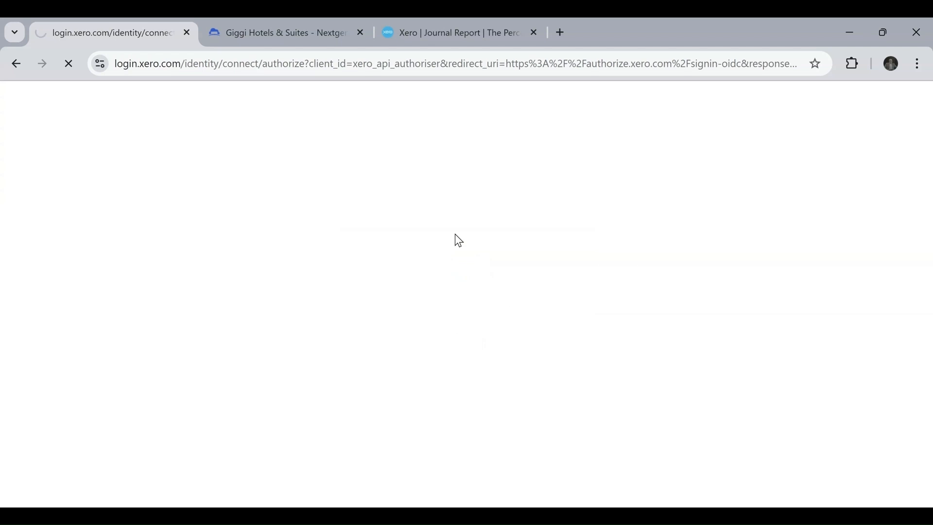
{"action": "scroll", "coordinate": [445, 309], "scroll_direction": "down", "scroll_amount": 2}
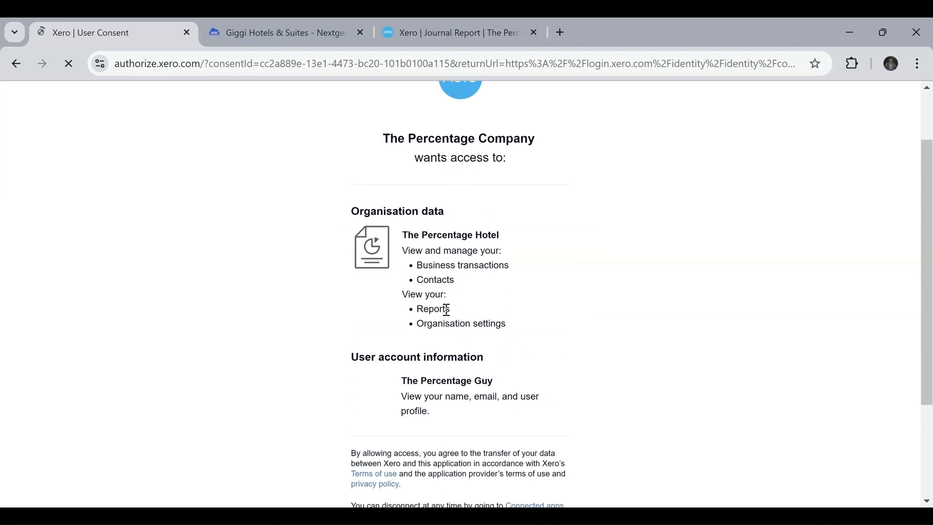
{"action": "scroll", "coordinate": [447, 310], "scroll_direction": "down", "scroll_amount": 3}
{"action": "left_click", "coordinate": [444, 402]}
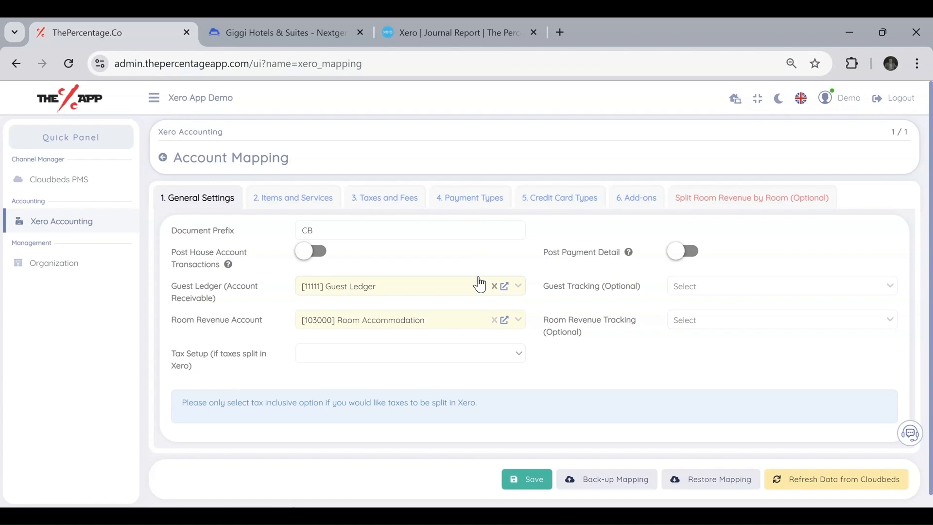
Review the CB document prefix in the general settings.
{"action": "left_click_drag", "start_coordinate": [355, 231], "coordinate": [203, 215]}
{"action": "left_click_drag", "start_coordinate": [348, 229], "coordinate": [272, 229]}
{"action": "left_click_drag", "start_coordinate": [328, 230], "coordinate": [291, 227]}
{"action": "left_click", "coordinate": [318, 230]}
Toggle Post House Account Transactions and Post Payment Detail on and back off, and read the tax-inclusive note.
{"action": "left_click", "coordinate": [321, 254]}
{"action": "left_click", "coordinate": [320, 254]}
{"action": "left_click", "coordinate": [688, 258]}
{"action": "left_click", "coordinate": [688, 258]}
{"action": "left_click_drag", "start_coordinate": [525, 411], "coordinate": [159, 412]}
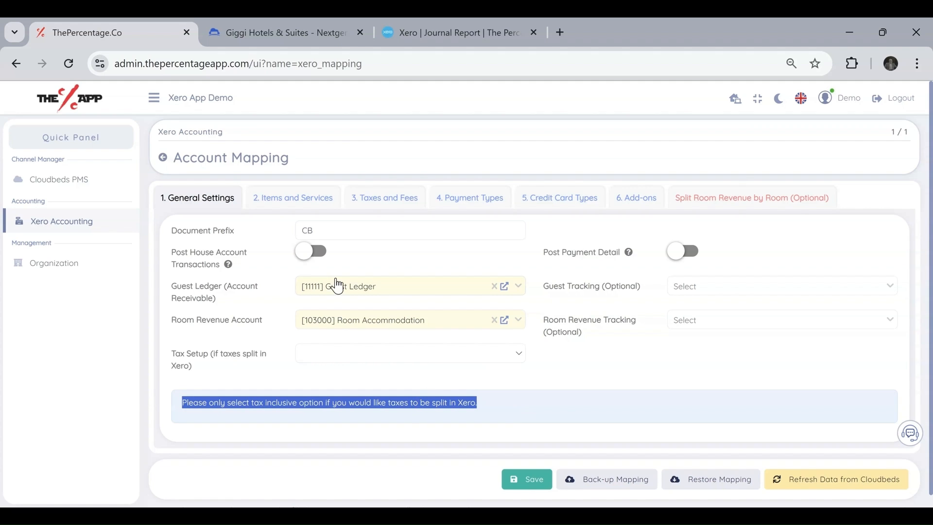
{"action": "left_click", "coordinate": [294, 199]}
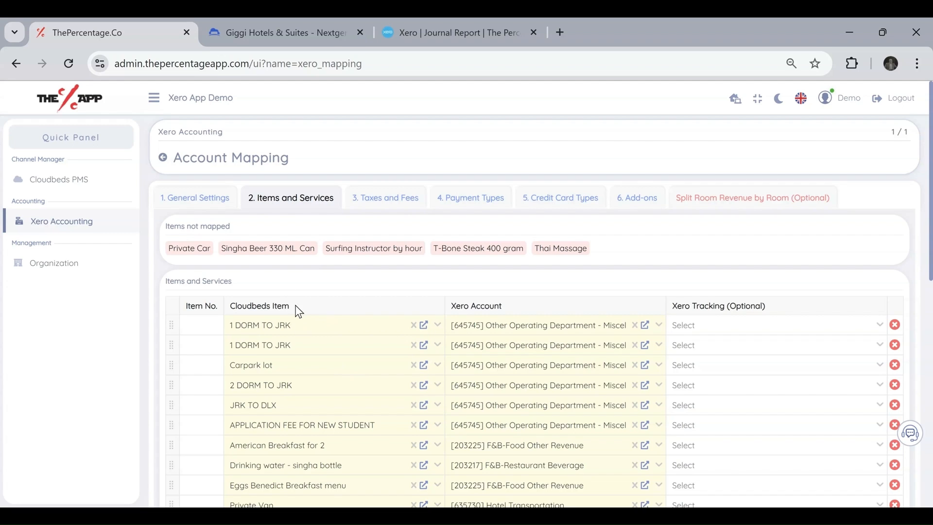
Review the Cloudbeds Item and Xero Account columns and the list of unmapped items.
{"action": "left_click_drag", "start_coordinate": [297, 307], "coordinate": [232, 309]}
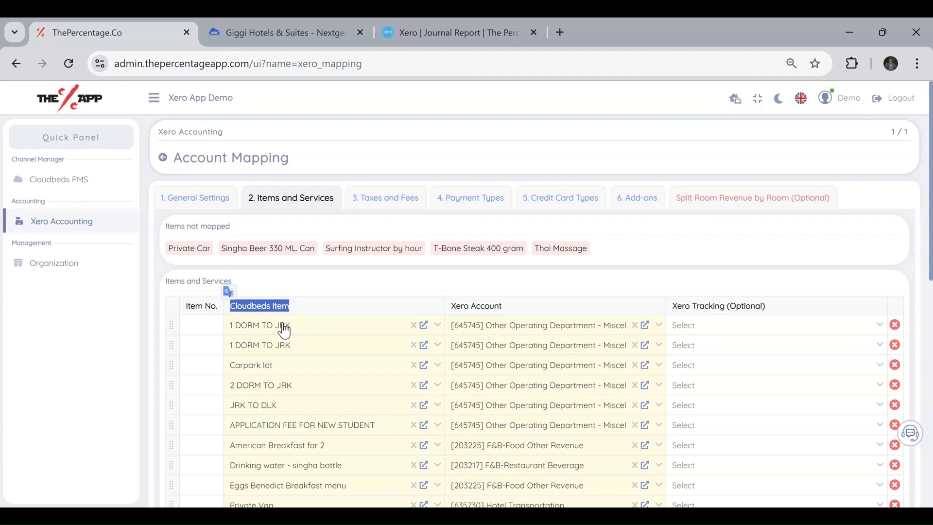
{"action": "left_click_drag", "start_coordinate": [504, 305], "coordinate": [452, 305]}
{"action": "left_click_drag", "start_coordinate": [290, 306], "coordinate": [230, 306]}
{"action": "left_click_drag", "start_coordinate": [242, 228], "coordinate": [164, 229]}
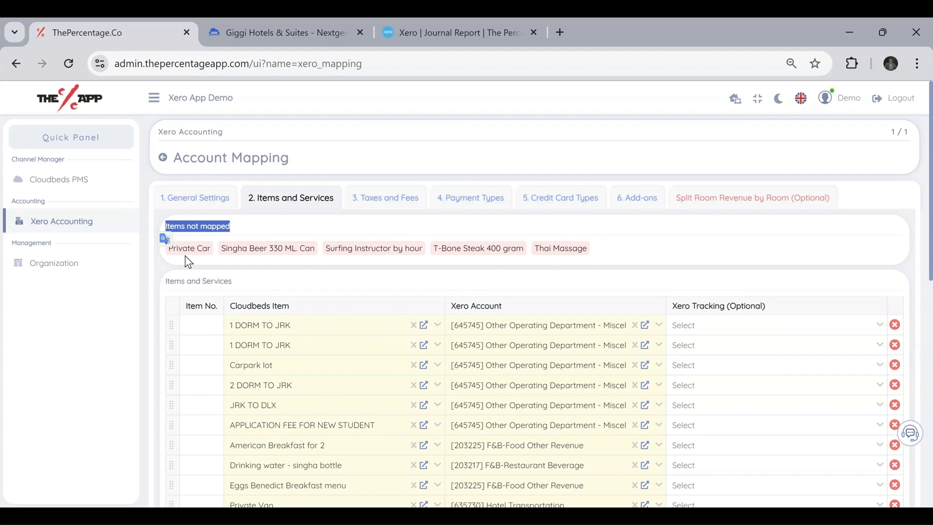
{"action": "left_click_drag", "start_coordinate": [649, 252], "coordinate": [168, 251]}
{"action": "left_click", "coordinate": [654, 261]}
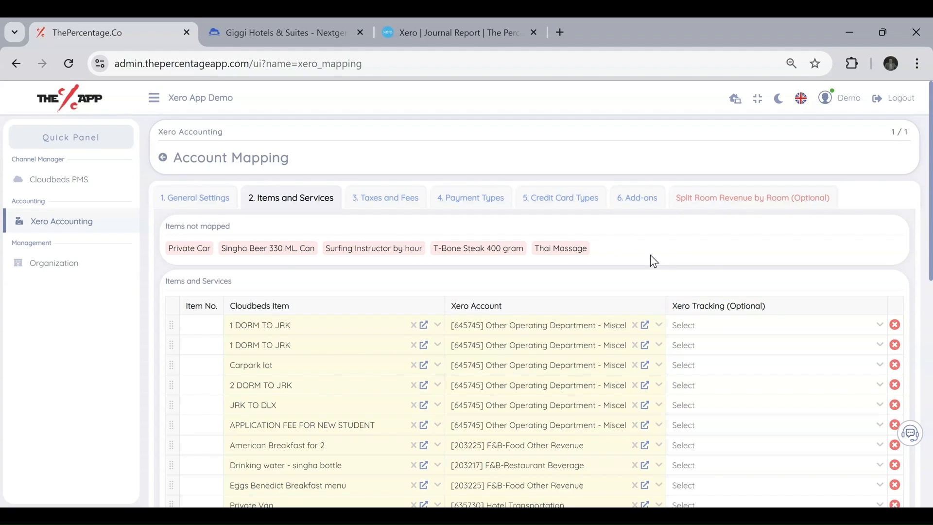
{"action": "left_click_drag", "start_coordinate": [639, 260], "coordinate": [167, 260]}
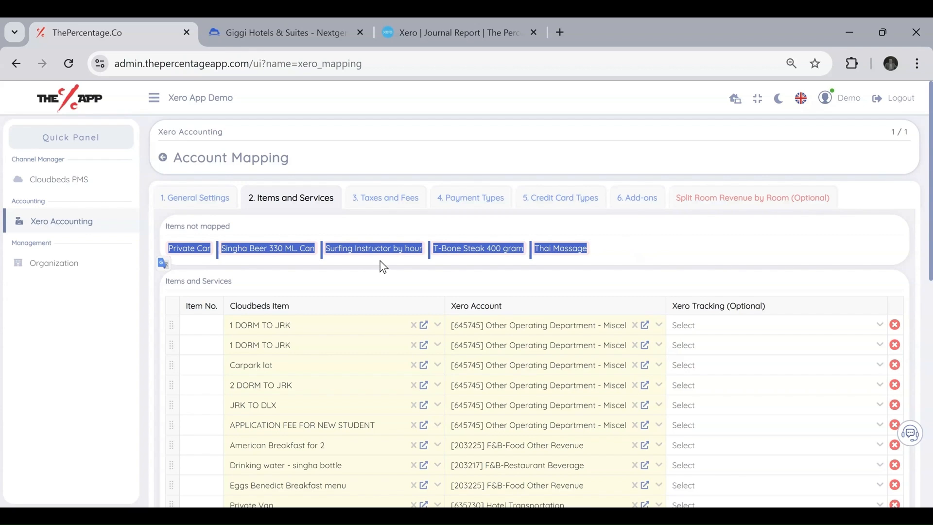
{"action": "left_click", "coordinate": [662, 260]}
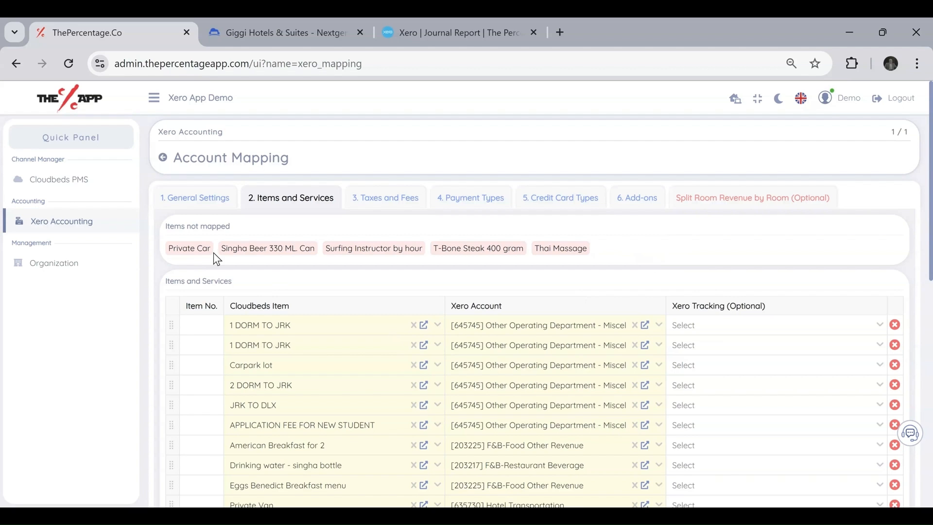
Add a mapping line for Private Car to [635730] Hotel Transportation.
{"action": "scroll", "coordinate": [508, 317], "scroll_direction": "down", "scroll_amount": 10}
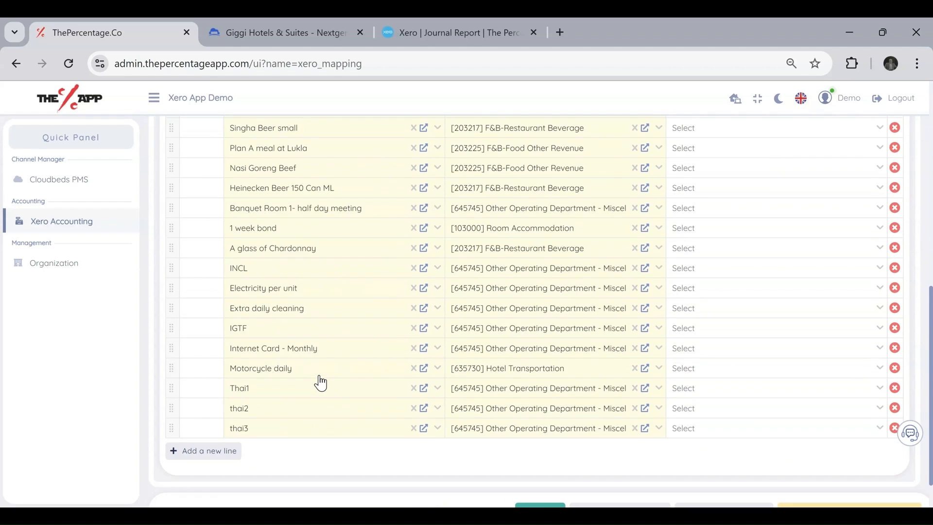
{"action": "left_click", "coordinate": [207, 408]}
{"action": "left_click", "coordinate": [284, 410]}
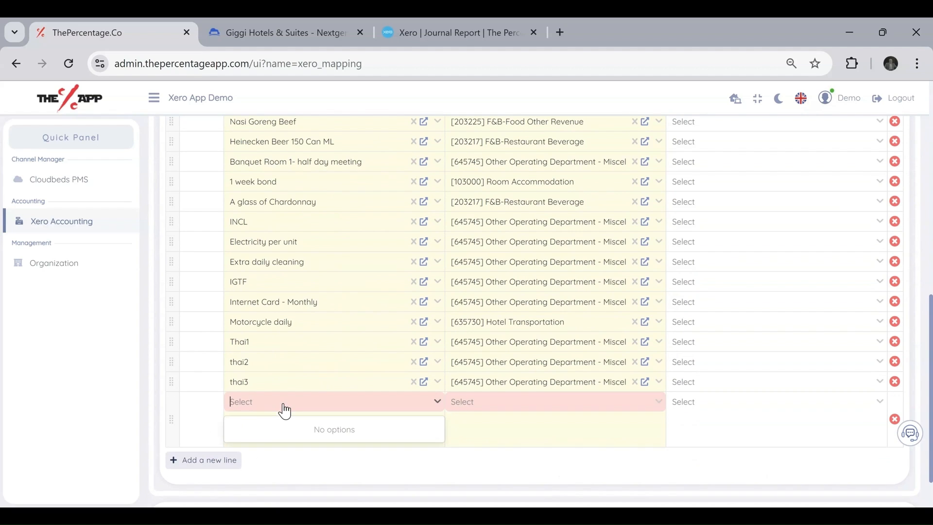
{"action": "left_click", "coordinate": [277, 430]}
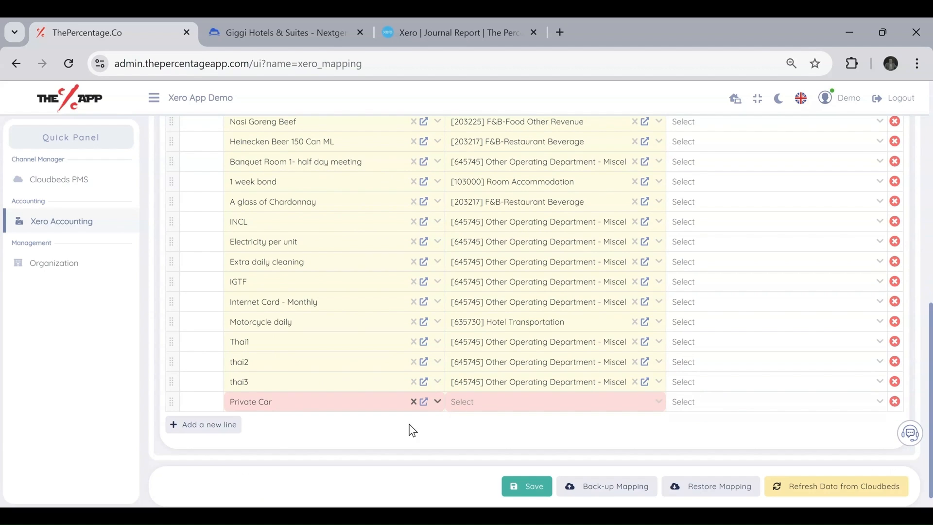
{"action": "left_click", "coordinate": [476, 407]}
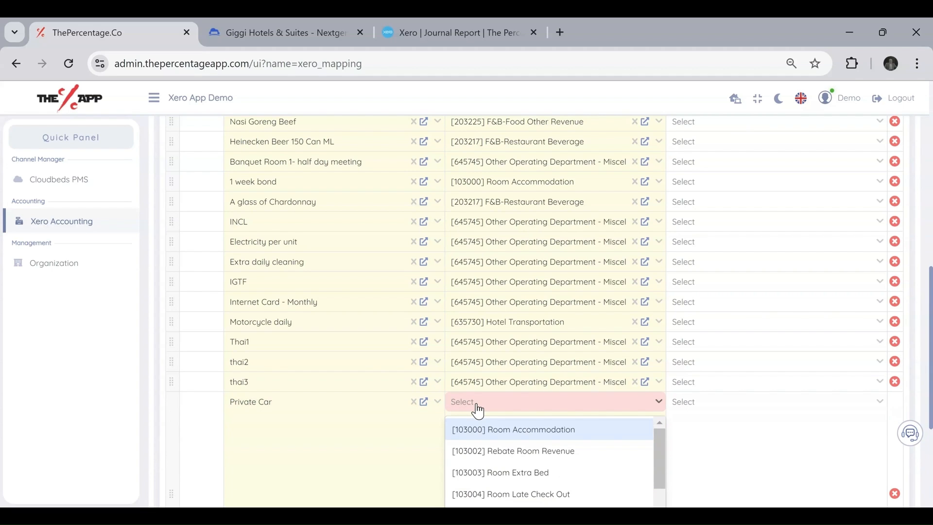
{"action": "type", "text": "trans"}
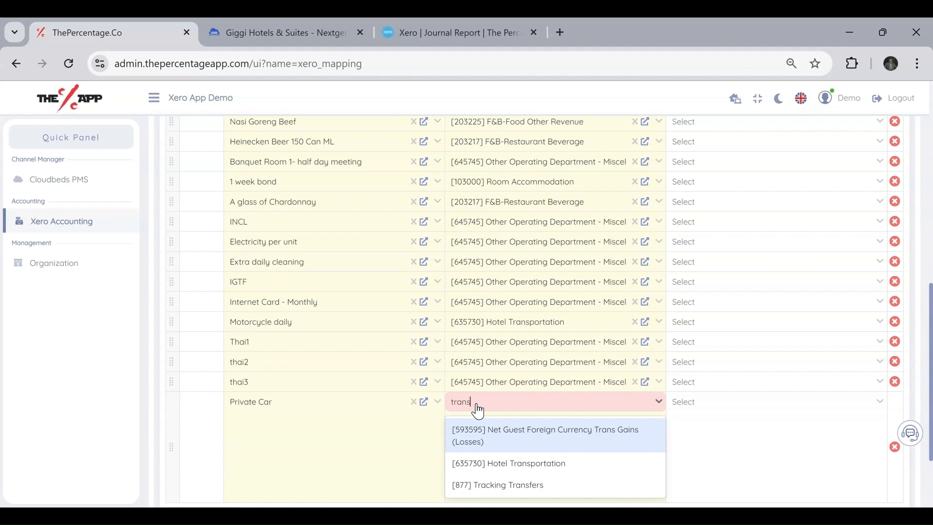
{"action": "left_click", "coordinate": [521, 463]}
Add a mapping line for Singha Beer 330 ML. Can to [203218] F&B-Bar Beverage.
{"action": "scroll", "coordinate": [387, 386], "scroll_direction": "down", "scroll_amount": 1}
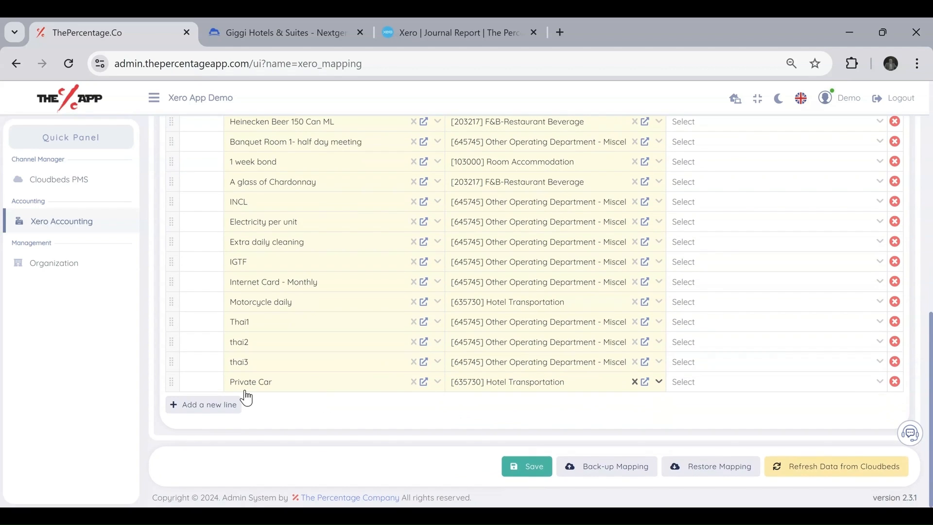
{"action": "left_click", "coordinate": [209, 413]}
{"action": "left_click", "coordinate": [253, 407]}
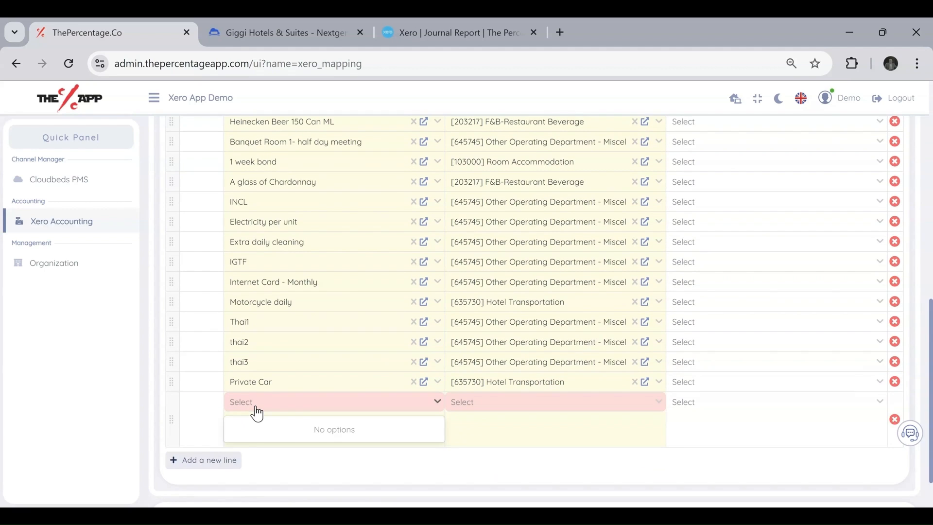
{"action": "left_click", "coordinate": [231, 430]}
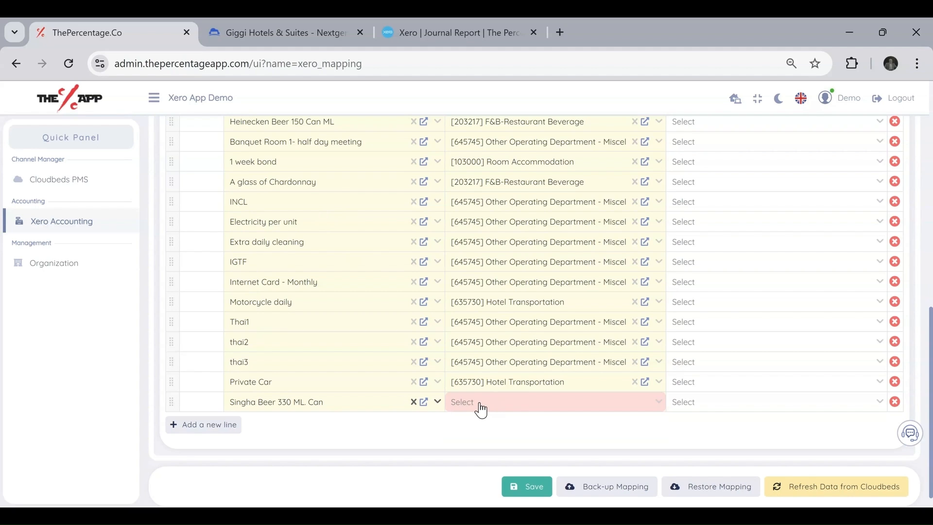
{"action": "type", "text": "be"}
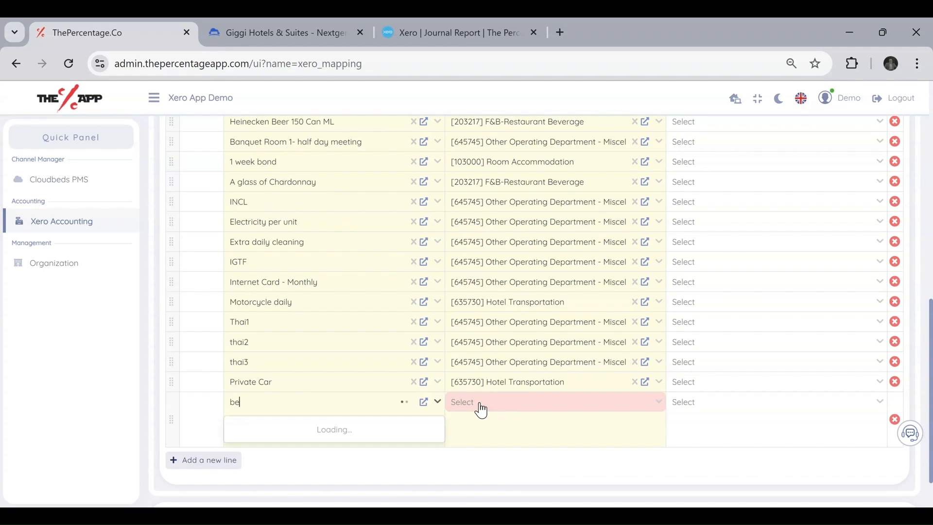
{"action": "key", "text": "BackSpace"}
{"action": "key", "text": "BackSpace"}
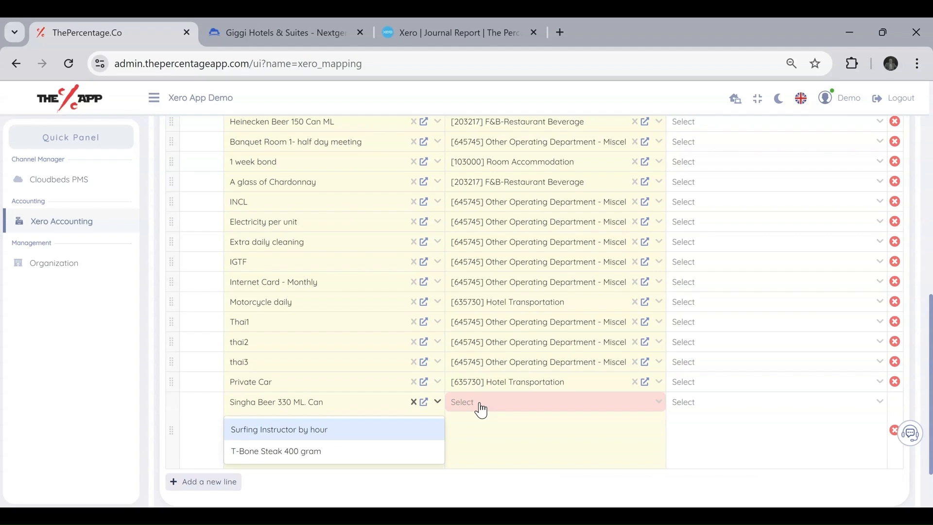
{"action": "left_click", "coordinate": [483, 408]}
{"action": "type", "text": "bever"}
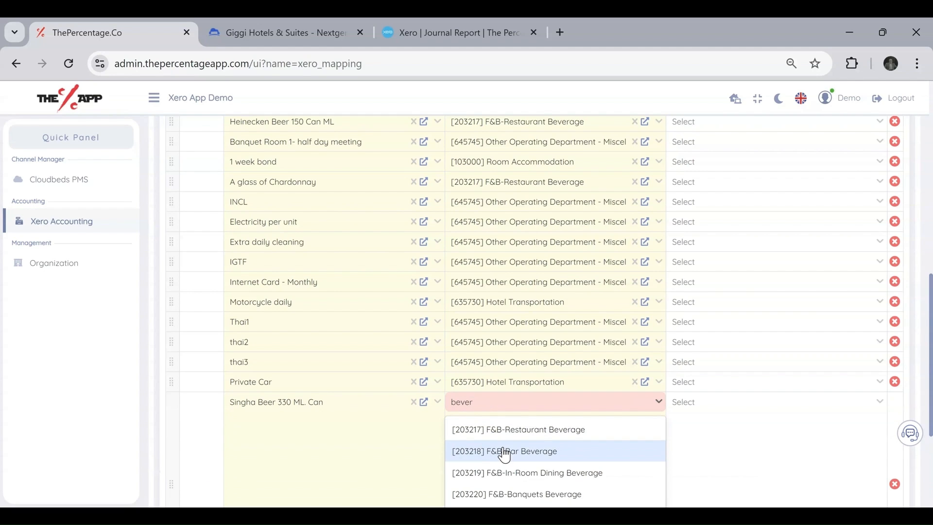
{"action": "left_click", "coordinate": [508, 455]}
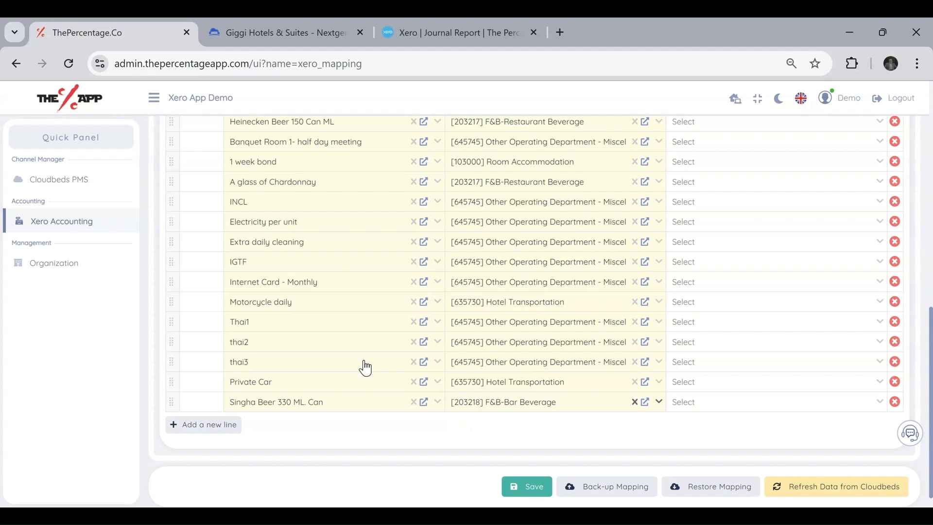
{"action": "scroll", "coordinate": [355, 365], "scroll_direction": "down", "scroll_amount": 2}
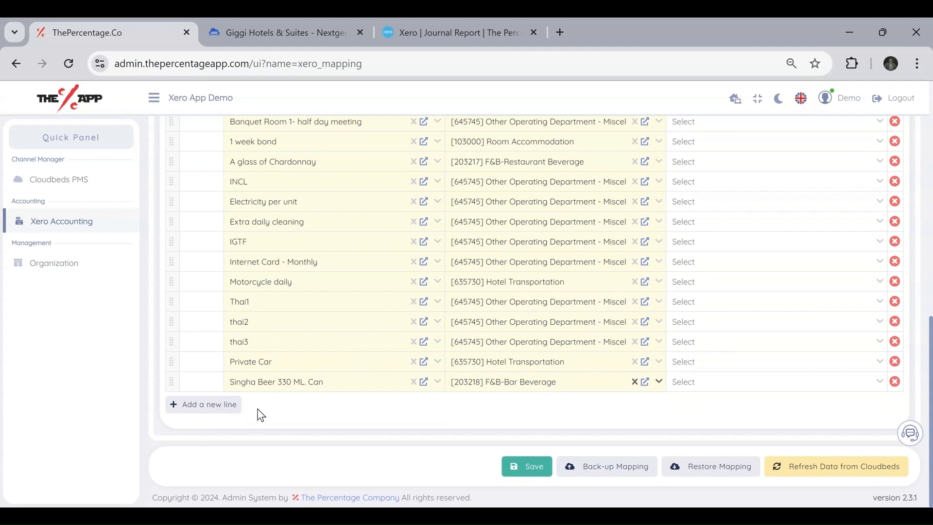
Add a mapping line for Surfing Instructor by hour to the Tours & Excursions account.
{"action": "left_click", "coordinate": [237, 409]}
{"action": "left_click", "coordinate": [294, 404]}
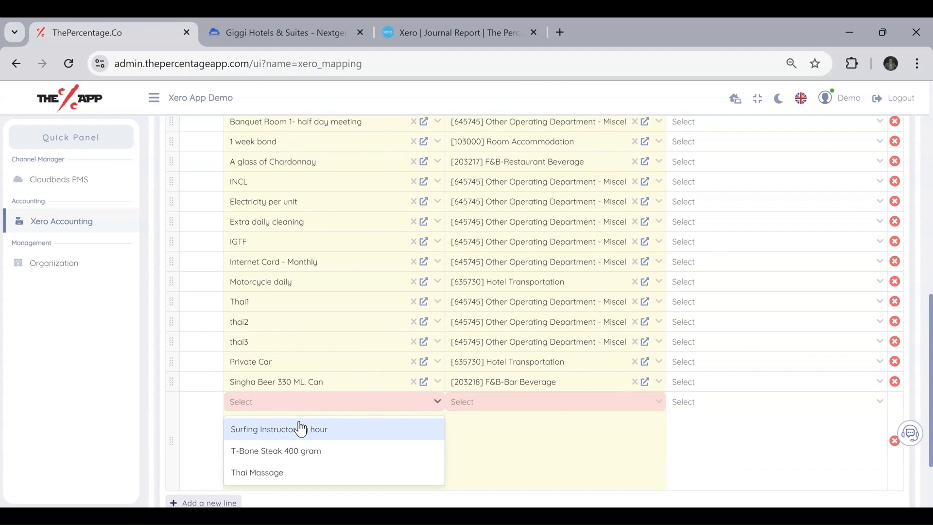
{"action": "left_click", "coordinate": [300, 428]}
{"action": "left_click", "coordinate": [470, 403]}
{"action": "type", "text": "tour"}
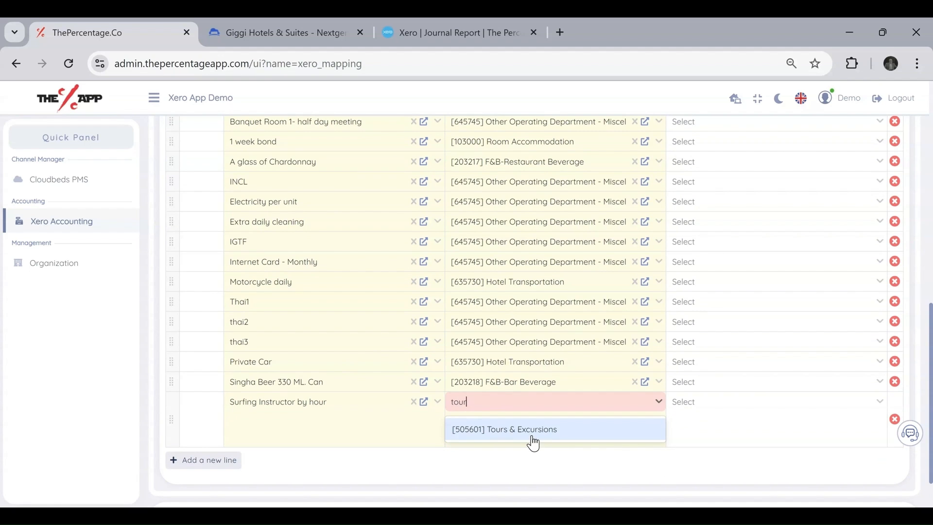
{"action": "left_click", "coordinate": [532, 441]}
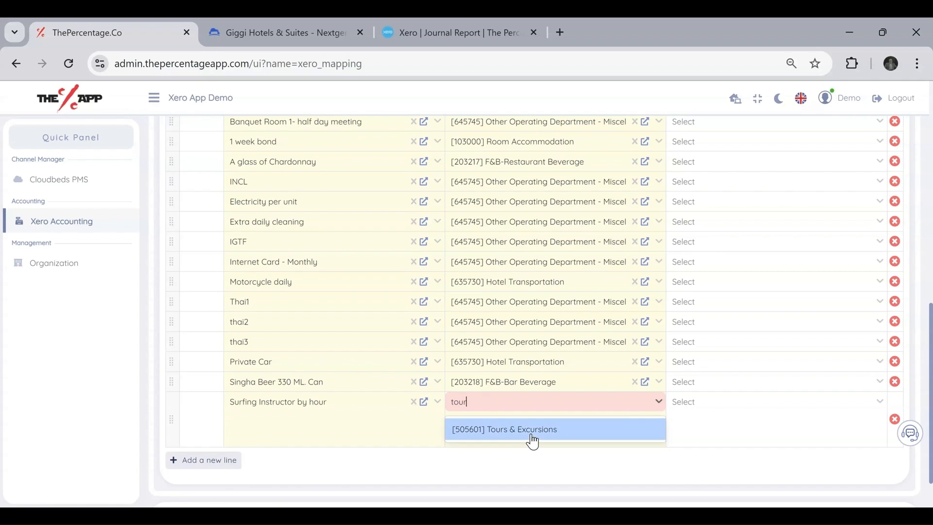
Add a mapping line for T-Bone Steak 400 gram to F&B-Food Other Revenue.
{"action": "left_click", "coordinate": [219, 426]}
{"action": "left_click", "coordinate": [284, 430]}
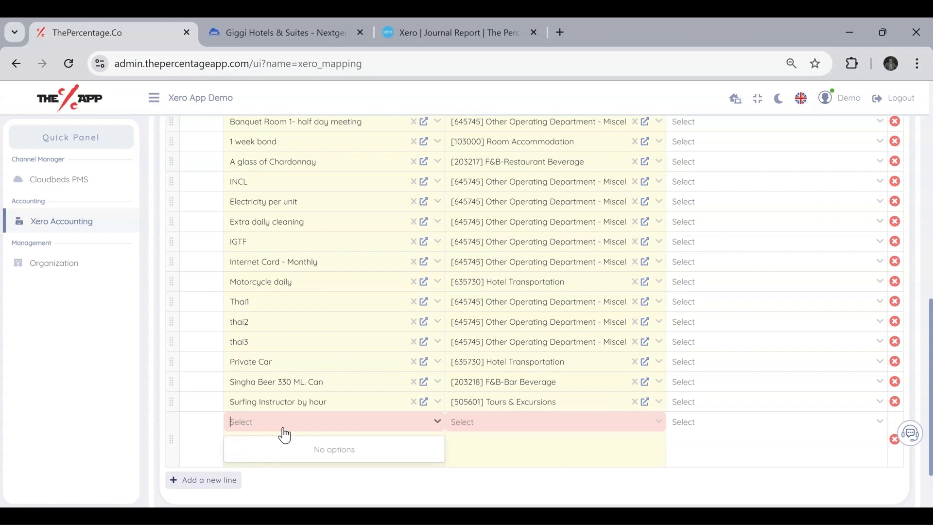
{"action": "left_click", "coordinate": [287, 445]}
{"action": "left_click", "coordinate": [492, 428]}
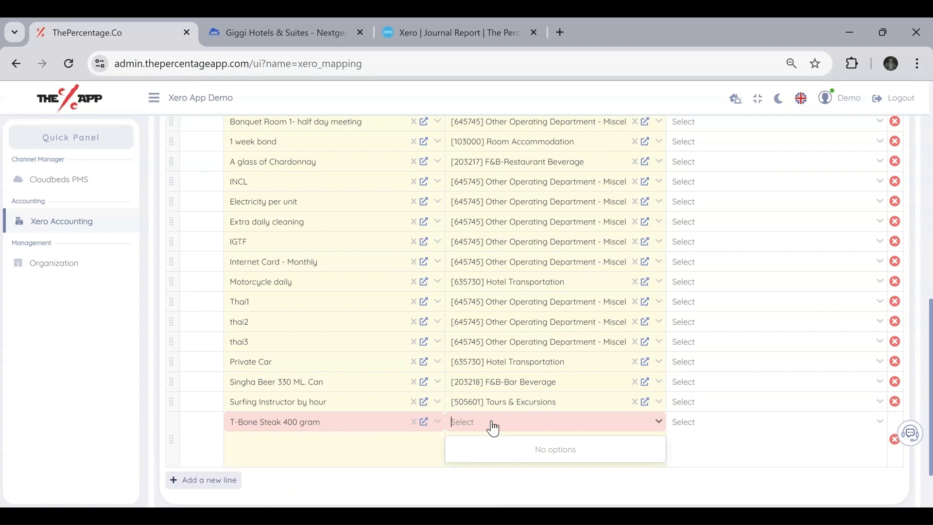
{"action": "type", "text": "food"}
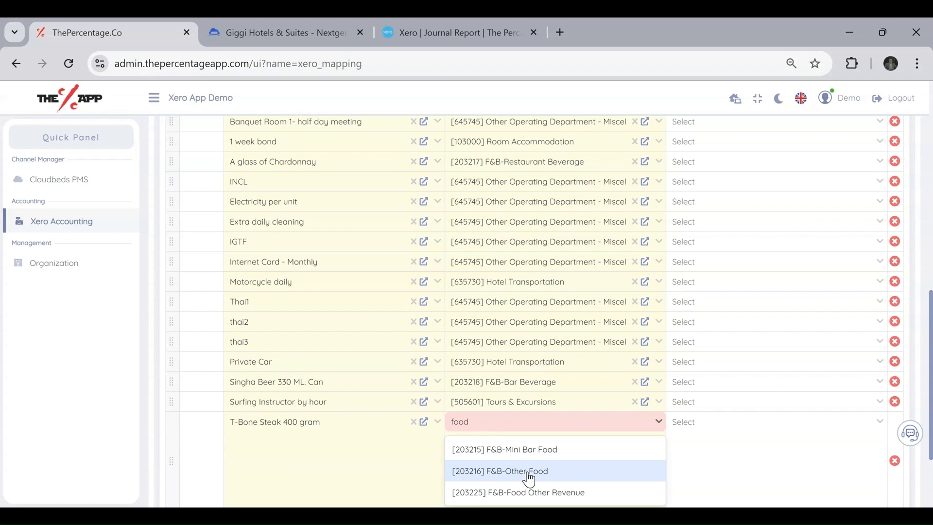
{"action": "scroll", "coordinate": [602, 424], "scroll_direction": "down", "scroll_amount": 2}
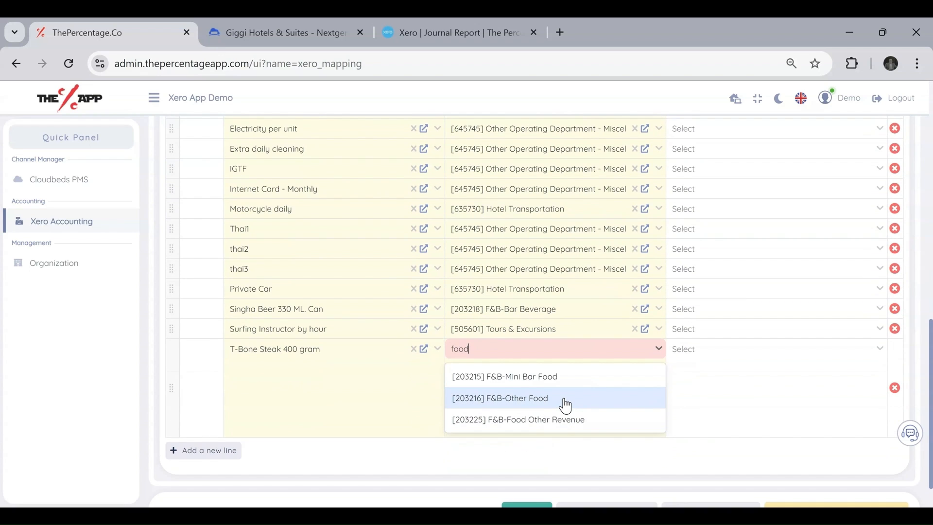
{"action": "left_click", "coordinate": [571, 421]}
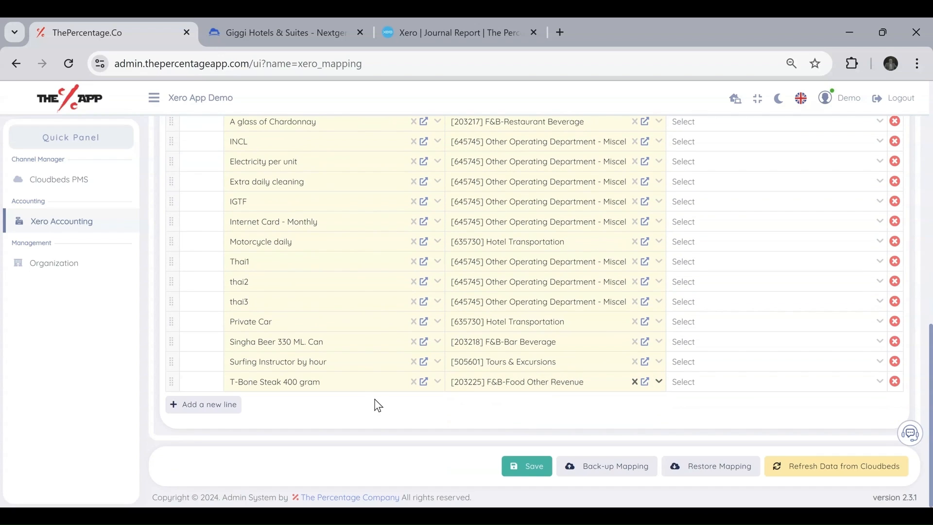
Map Thai Massage to [305410] Spa - Treatment and save the item mappings.
{"action": "left_click", "coordinate": [238, 403]}
{"action": "left_click", "coordinate": [277, 402]}
{"action": "left_click", "coordinate": [302, 429]}
{"action": "left_click", "coordinate": [504, 410]}
{"action": "type", "text": "spa"}
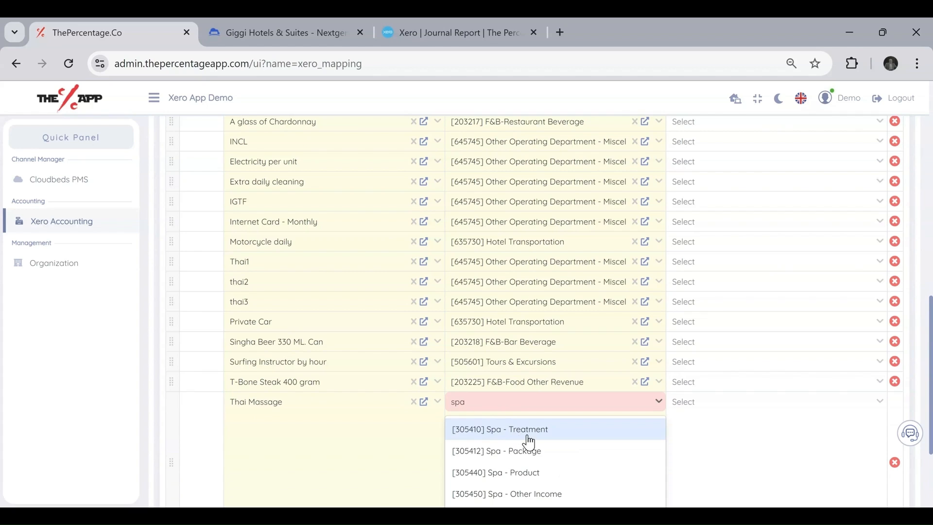
{"action": "left_click", "coordinate": [552, 437]}
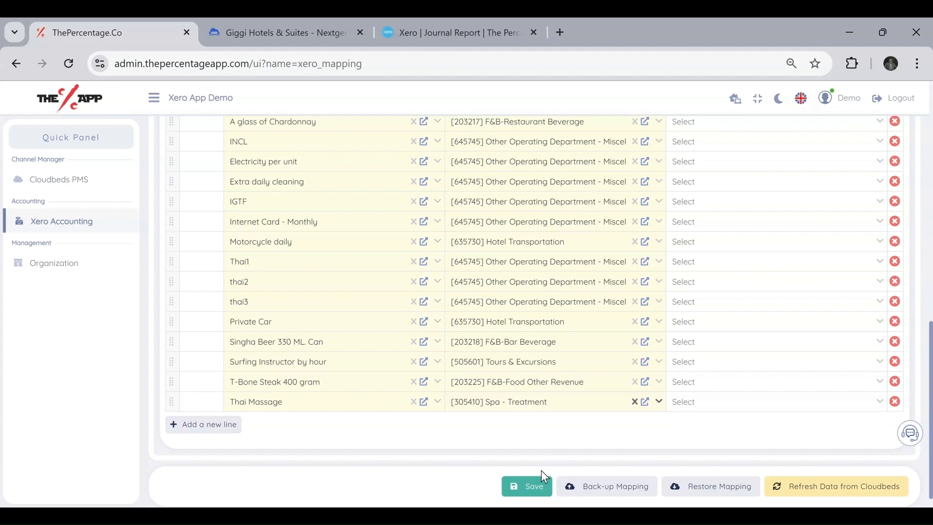
{"action": "left_click", "coordinate": [535, 487]}
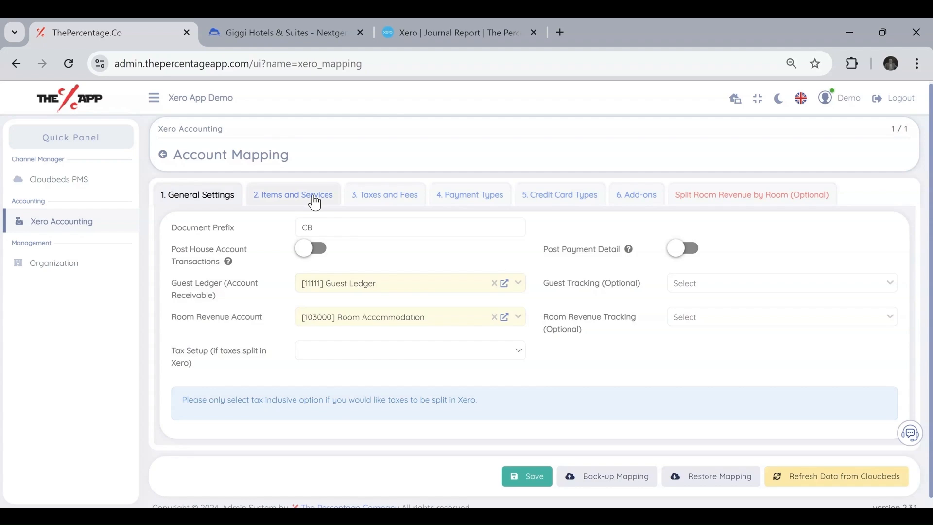
Recheck Items and Services to confirm no items remain unmapped, then switch to Taxes and Fees.
{"action": "left_click", "coordinate": [297, 200]}
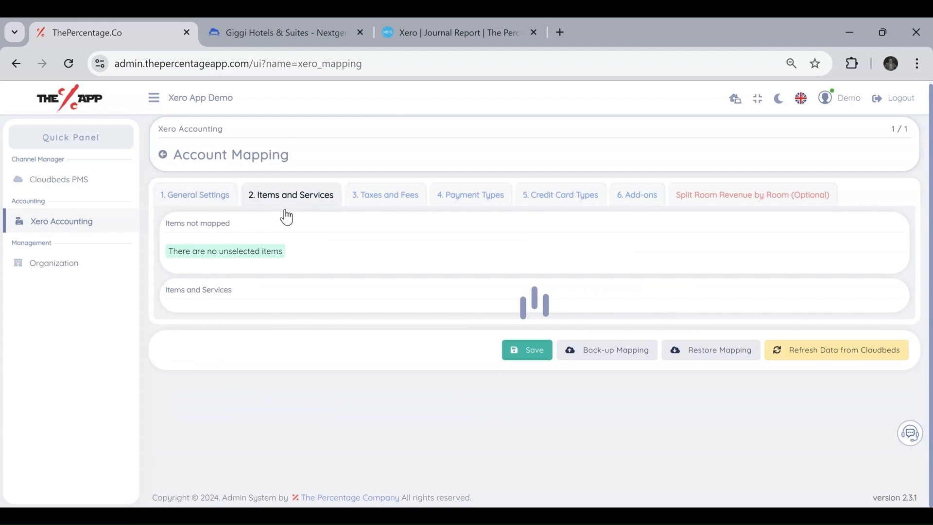
{"action": "left_click_drag", "start_coordinate": [302, 252], "coordinate": [160, 253]}
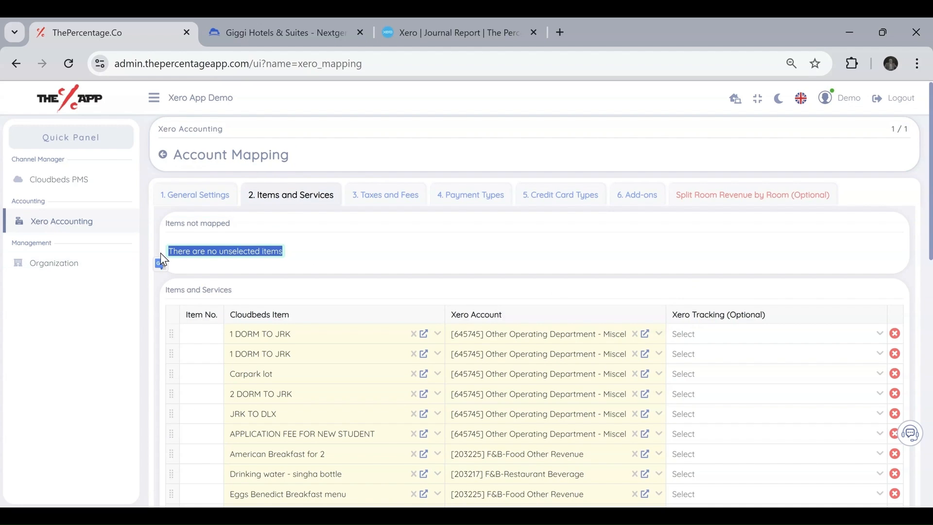
{"action": "left_click", "coordinate": [330, 251]}
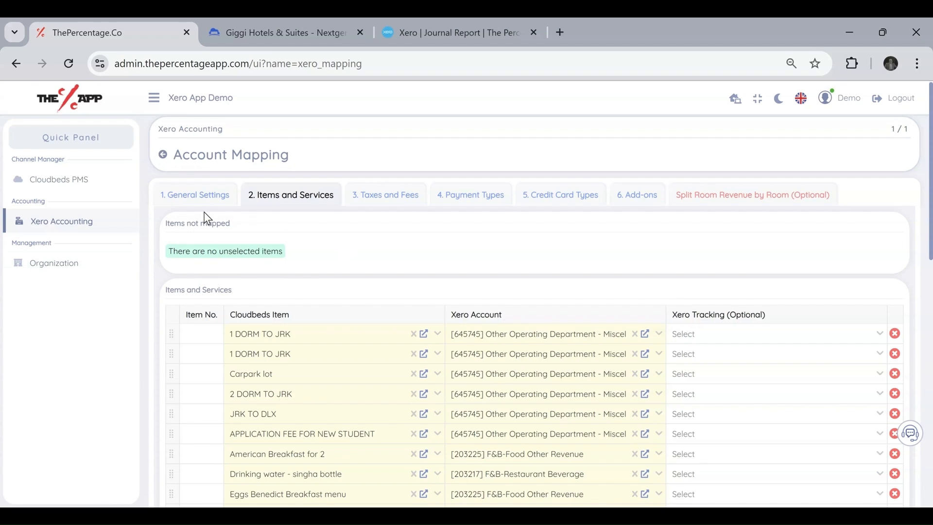
{"action": "left_click", "coordinate": [371, 199]}
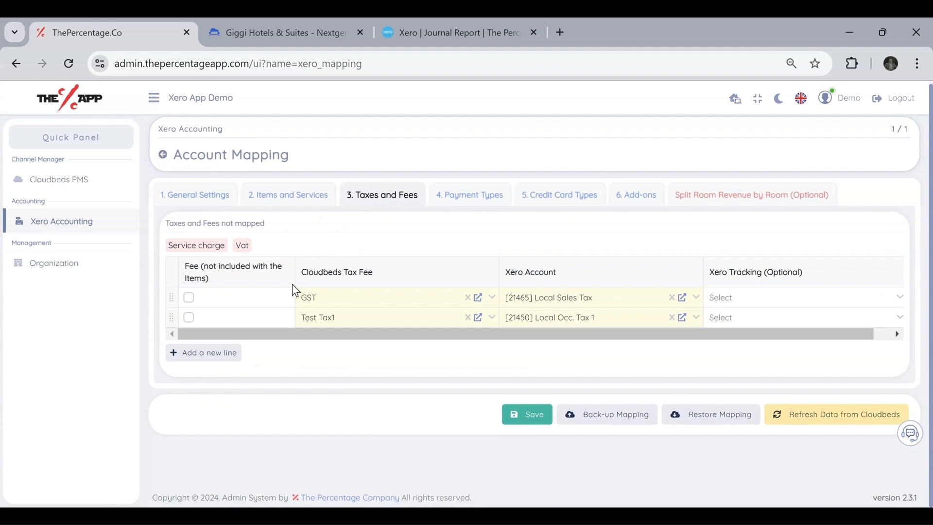
Add two tax mapping rows and map Service charge to [21465] Local Sales Tax.
{"action": "left_click", "coordinate": [207, 354]}
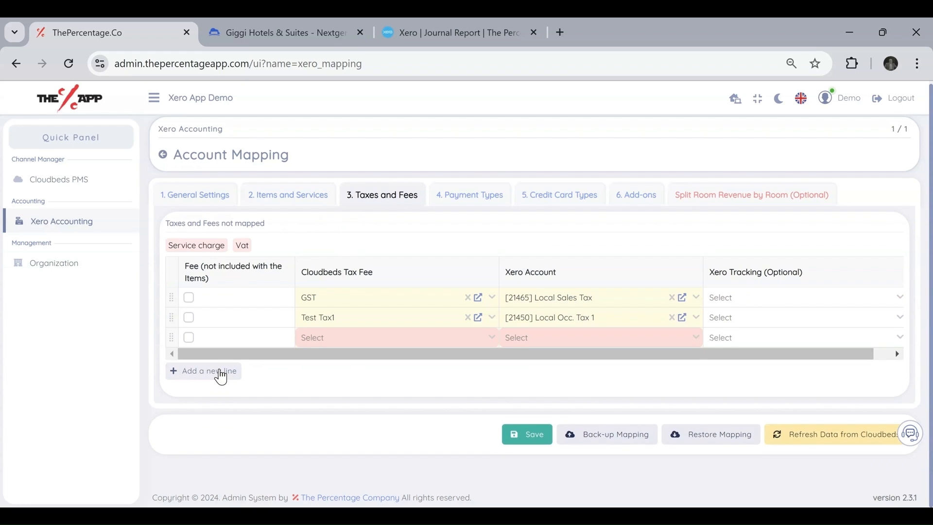
{"action": "left_click", "coordinate": [207, 372]}
{"action": "left_click_drag", "start_coordinate": [172, 247], "coordinate": [250, 248]}
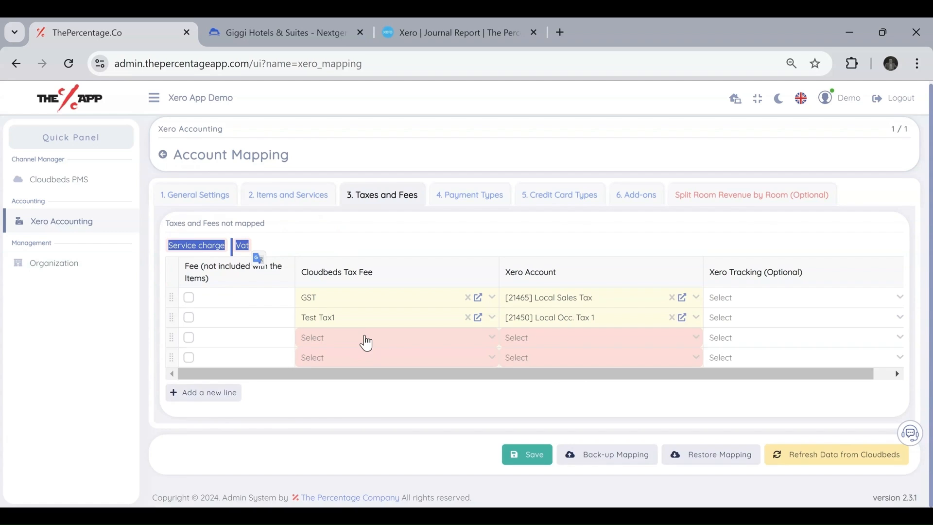
{"action": "left_click", "coordinate": [365, 339]}
{"action": "left_click", "coordinate": [360, 364]}
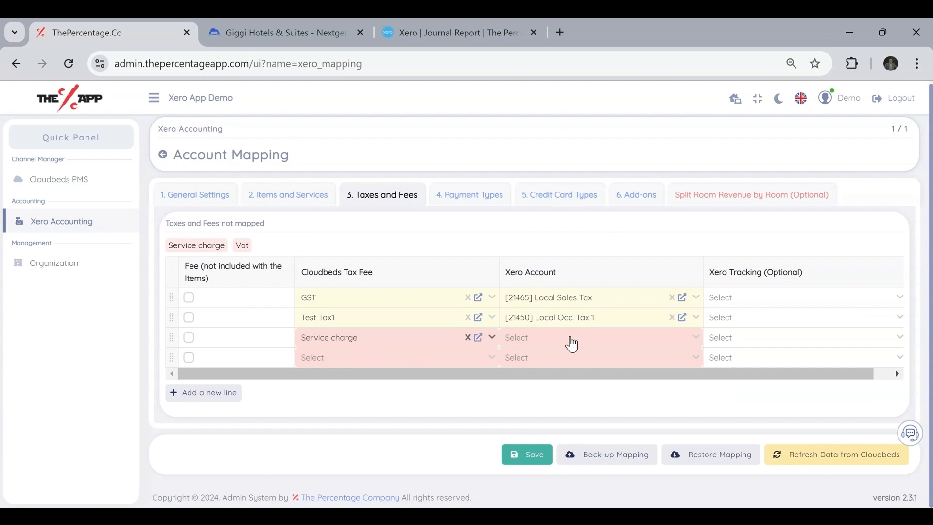
{"action": "left_click", "coordinate": [572, 344]}
{"action": "type", "text": "tax"}
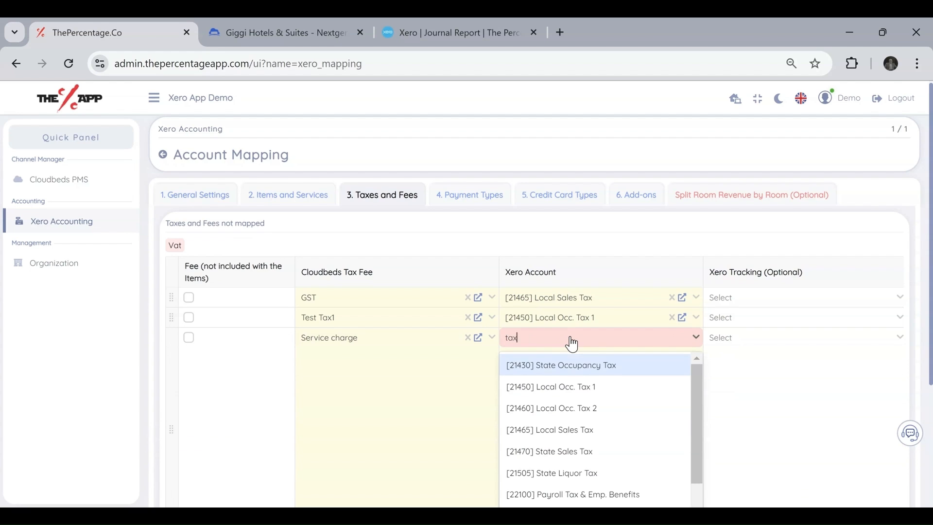
{"action": "scroll", "coordinate": [604, 436], "scroll_direction": "down", "scroll_amount": 1}
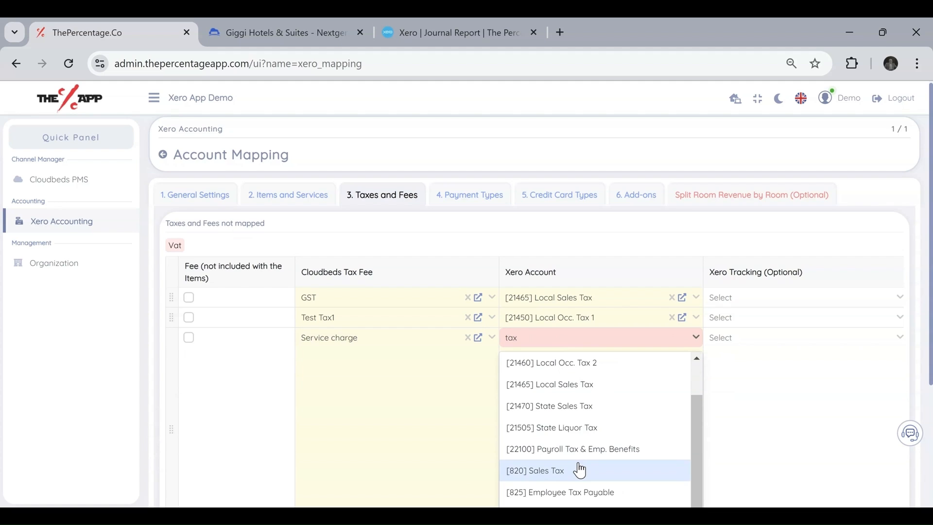
{"action": "left_click", "coordinate": [573, 385]}
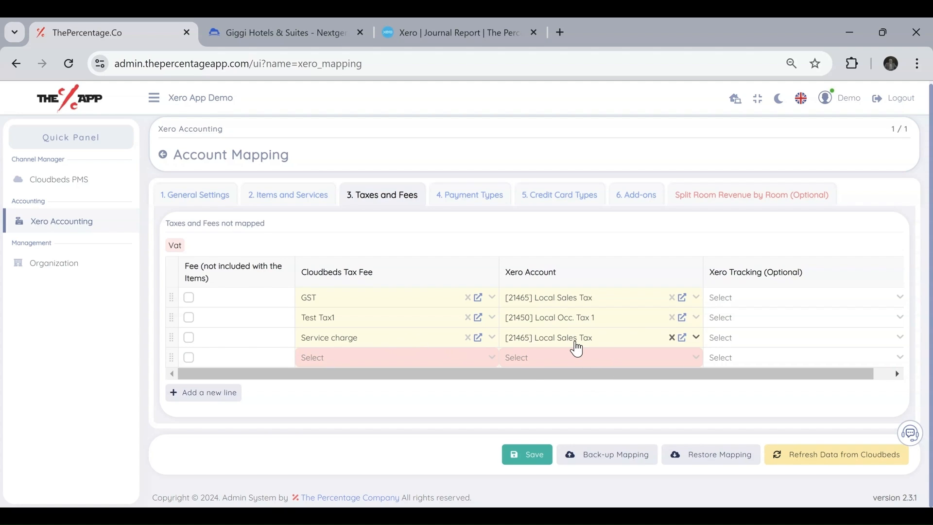
Map Vat to [21450] Local Occ. Tax 1 and save the taxes and fees mapping.
{"action": "left_click", "coordinate": [369, 362]}
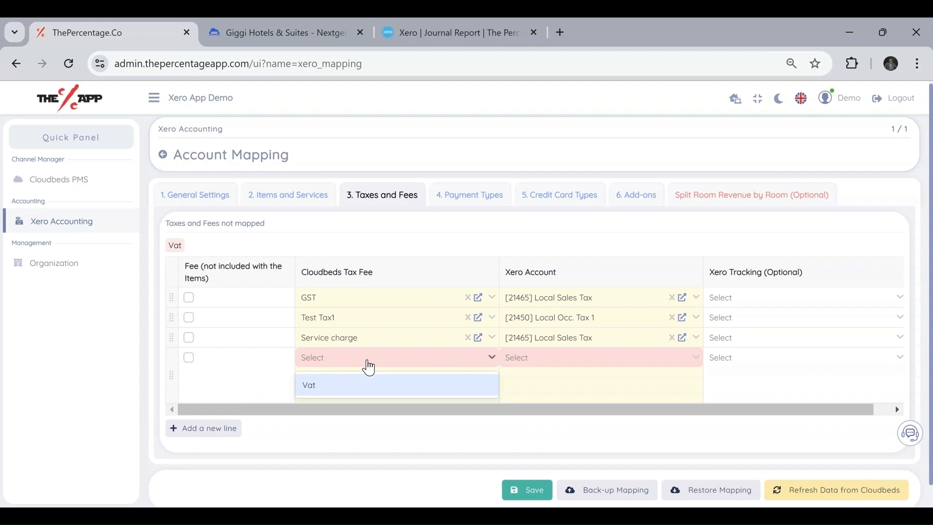
{"action": "type", "text": "vat"}
{"action": "left_click", "coordinate": [377, 389]}
{"action": "left_click", "coordinate": [554, 358]}
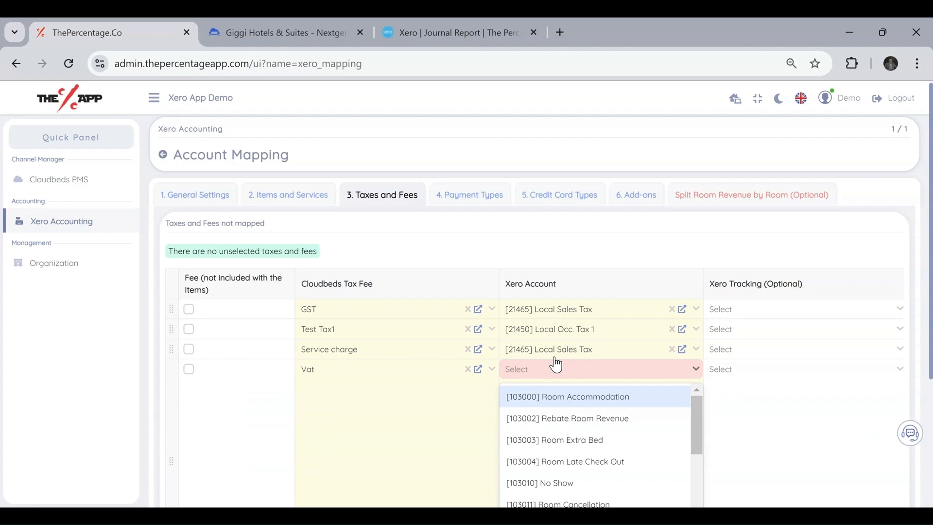
{"action": "type", "text": "tax"}
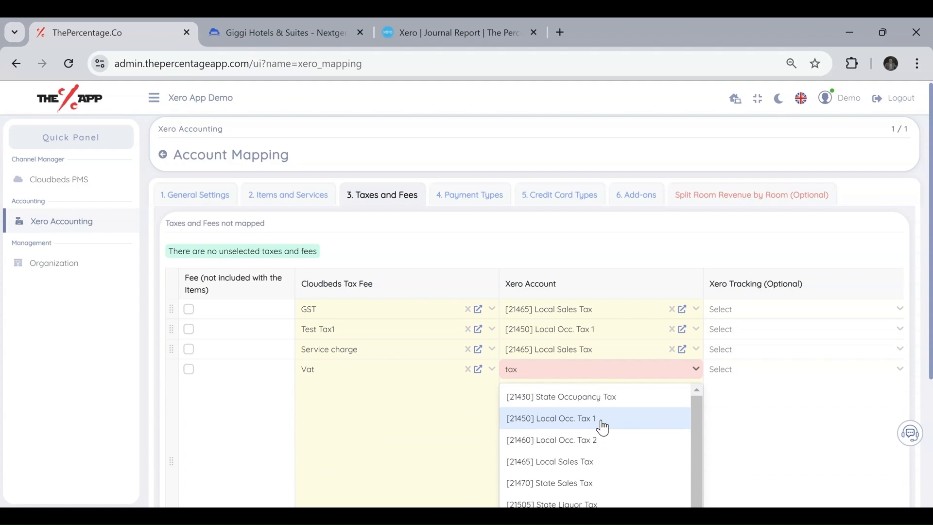
{"action": "left_click", "coordinate": [603, 423]}
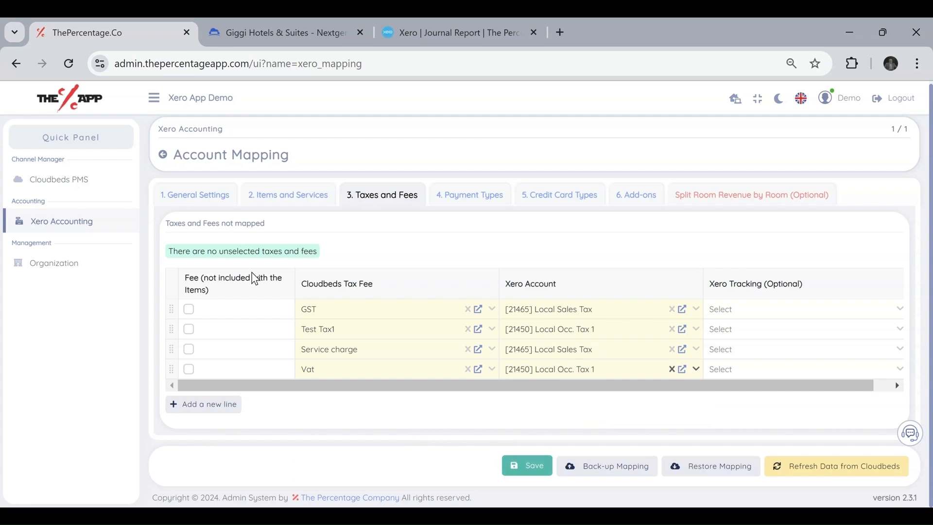
{"action": "left_click", "coordinate": [521, 472]}
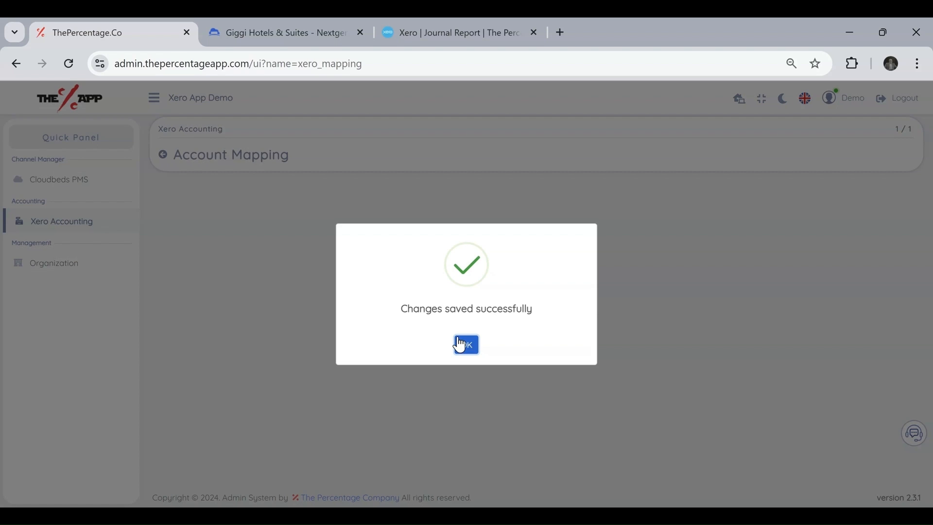
{"action": "left_click", "coordinate": [462, 335]}
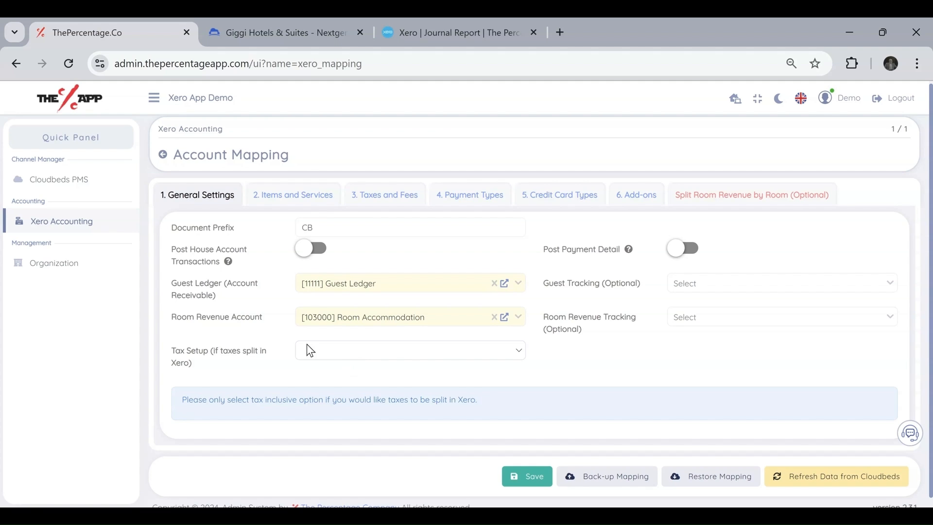
Revisit Items and Services, then Taxes and Fees, leaving Service charge's Fee box unticked.
{"action": "left_click", "coordinate": [270, 192]}
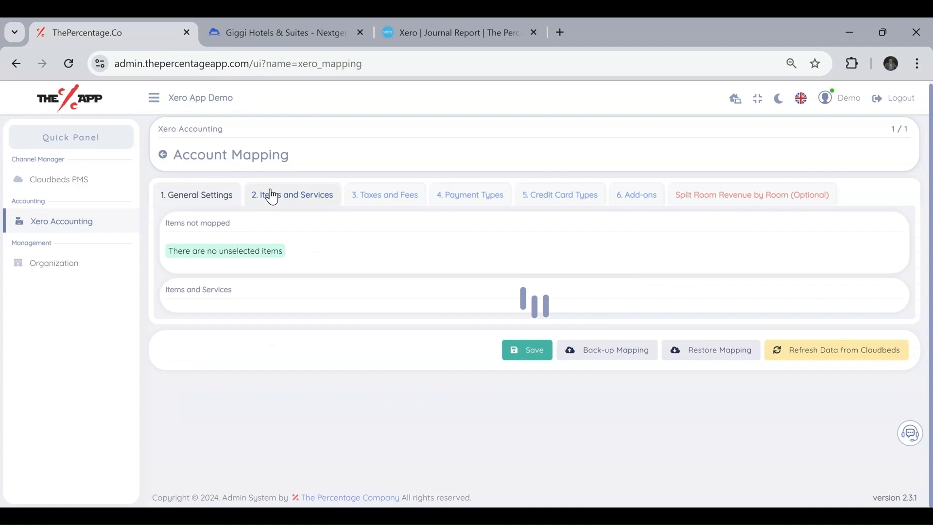
{"action": "left_click", "coordinate": [371, 195]}
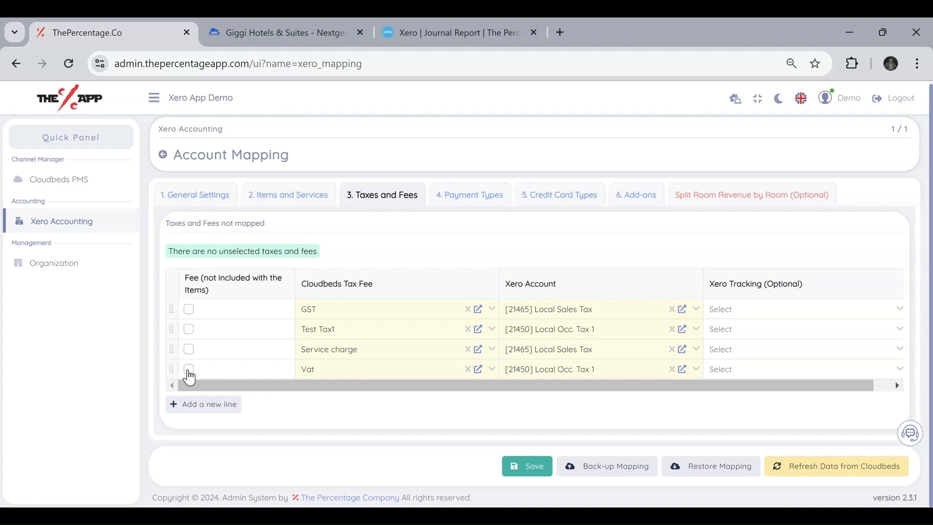
{"action": "left_click", "coordinate": [191, 355]}
{"action": "left_click", "coordinate": [190, 357]}
Scroll the Payment Types table, noting Cash, Stripe Payment Gateway and City Ledger are unmapped.
{"action": "left_click", "coordinate": [460, 196]}
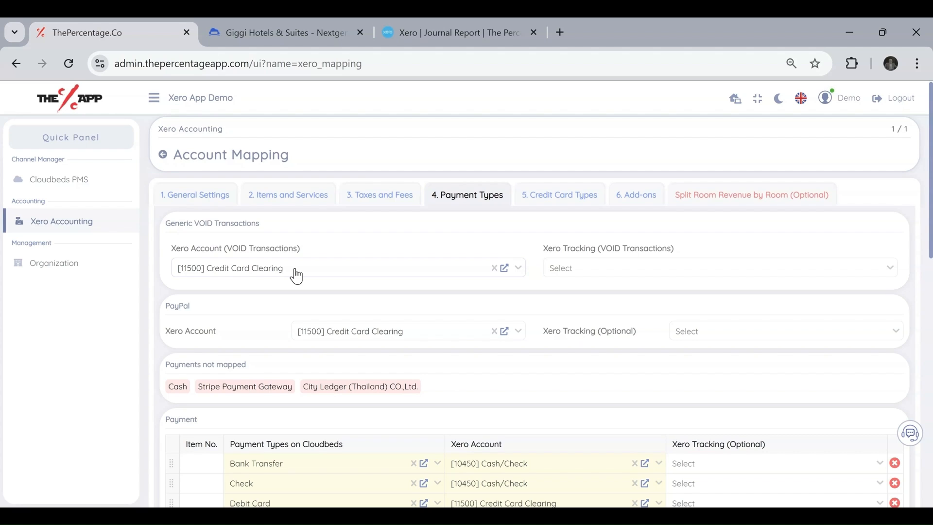
{"action": "scroll", "coordinate": [314, 304], "scroll_direction": "down", "scroll_amount": 2}
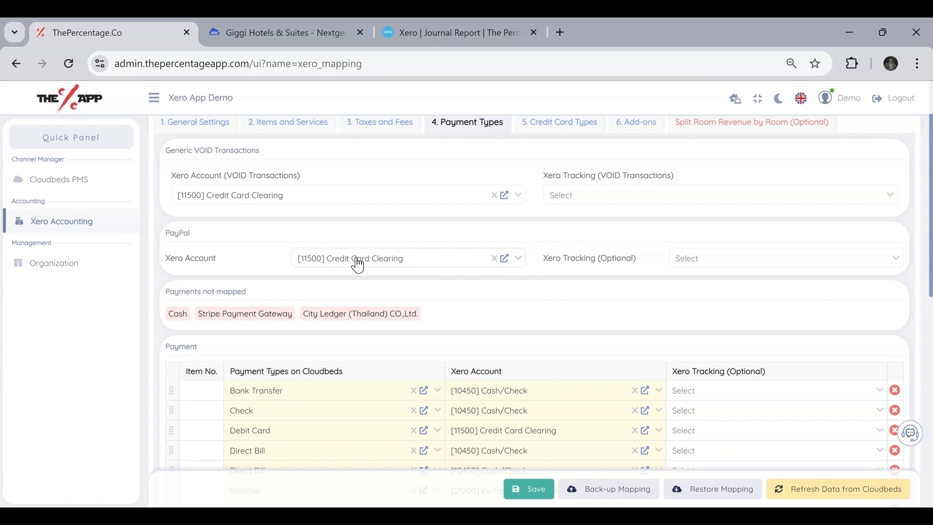
{"action": "scroll", "coordinate": [360, 264], "scroll_direction": "down", "scroll_amount": 3}
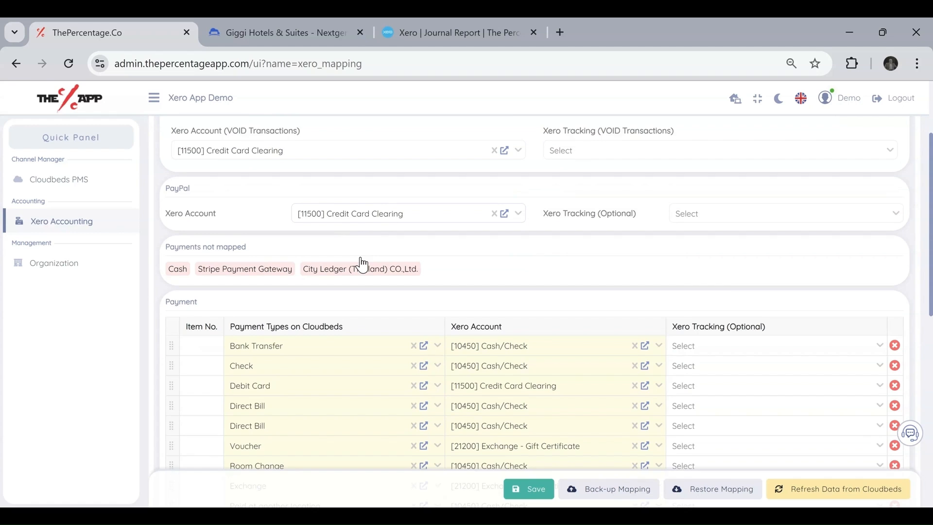
{"action": "left_click_drag", "start_coordinate": [446, 175], "coordinate": [163, 179]}
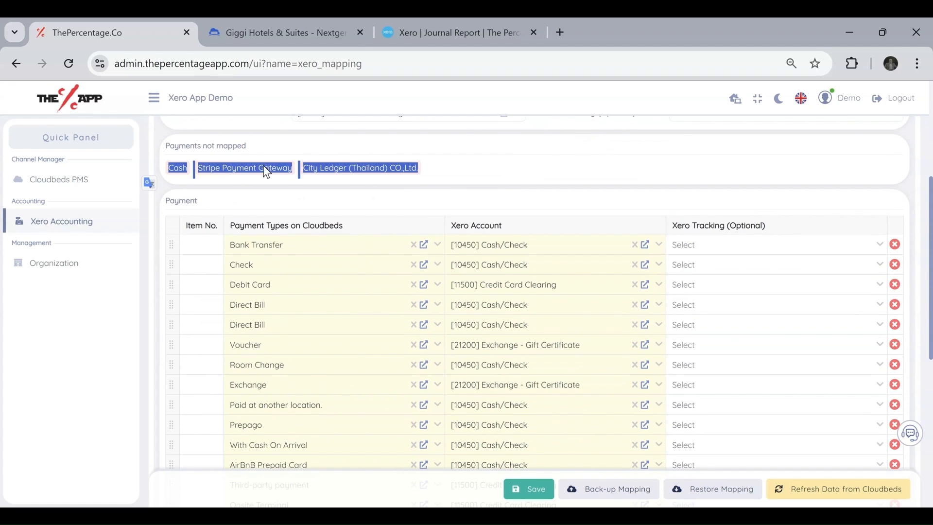
{"action": "left_click", "coordinate": [506, 185]}
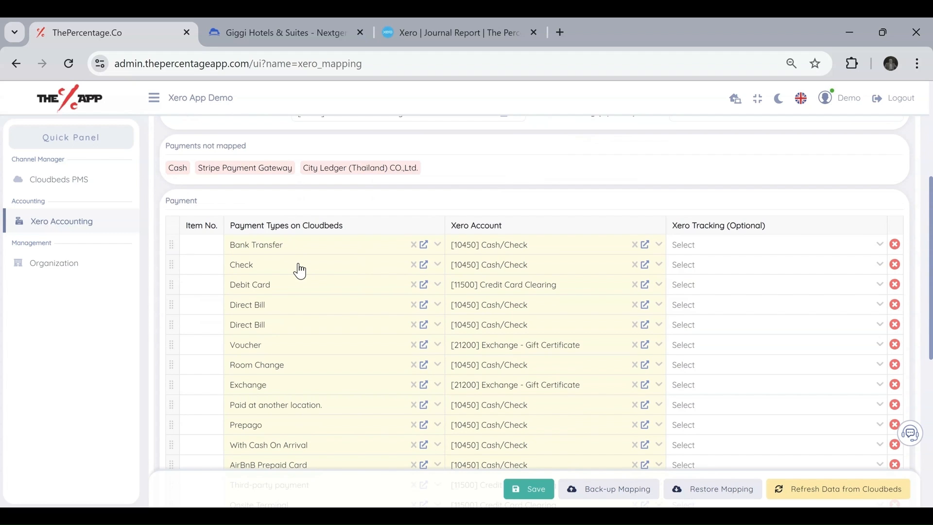
{"action": "scroll", "coordinate": [301, 271], "scroll_direction": "down", "scroll_amount": 4}
{"action": "scroll", "coordinate": [300, 271], "scroll_direction": "down", "scroll_amount": 3}
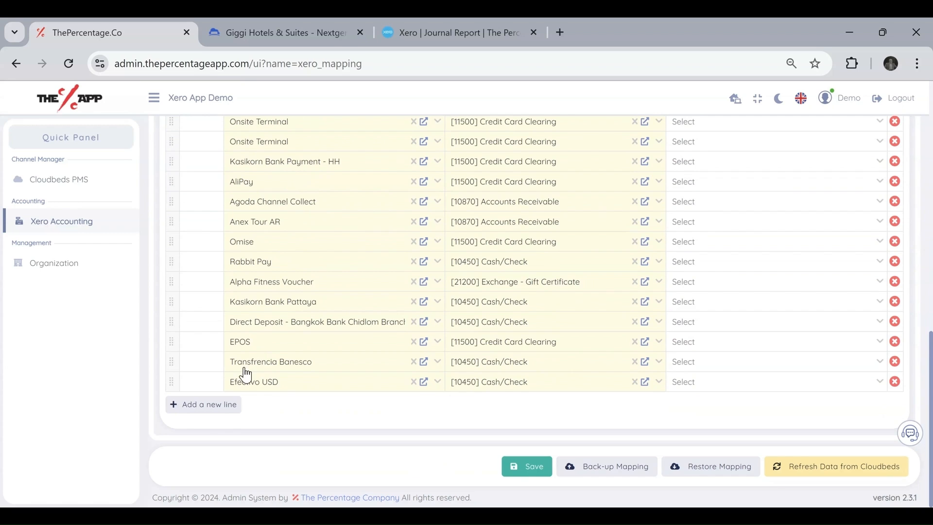
Add a payment row mapping Cash to [10450] Cash/Check.
{"action": "left_click", "coordinate": [203, 404]}
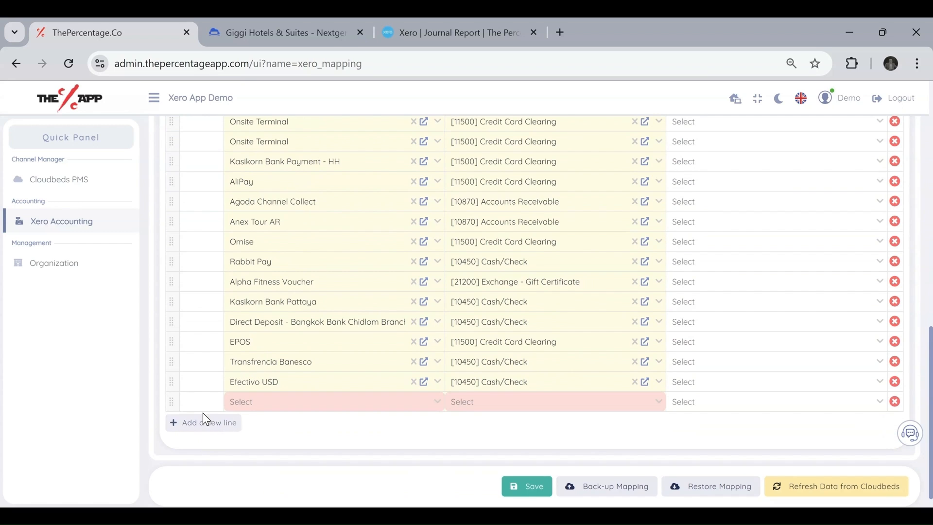
{"action": "left_click", "coordinate": [260, 404]}
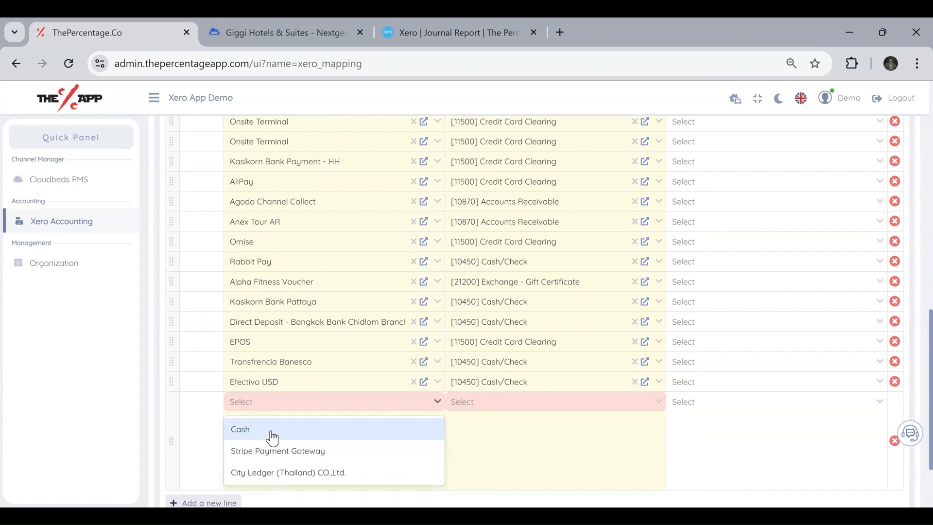
{"action": "left_click", "coordinate": [271, 430]}
{"action": "left_click", "coordinate": [486, 408]}
{"action": "type", "text": "cash"}
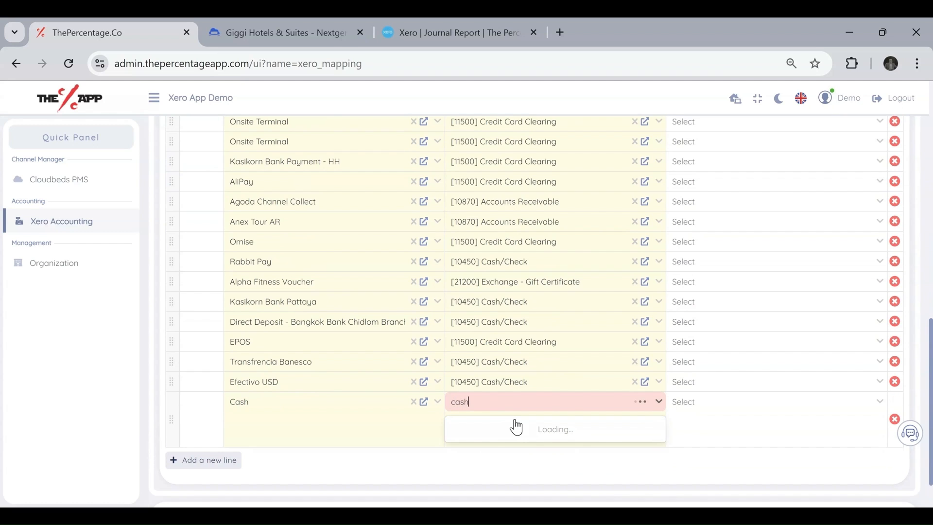
{"action": "left_click", "coordinate": [515, 439]}
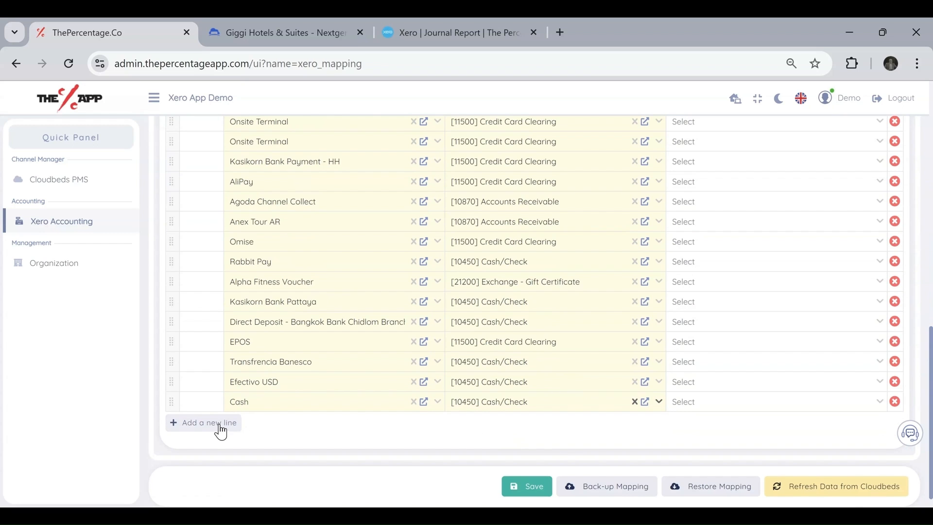
Add a payment row mapping Stripe Payment Gateway to [11500] Credit Card Clearing.
{"action": "left_click", "coordinate": [282, 430]}
{"action": "left_click", "coordinate": [261, 427]}
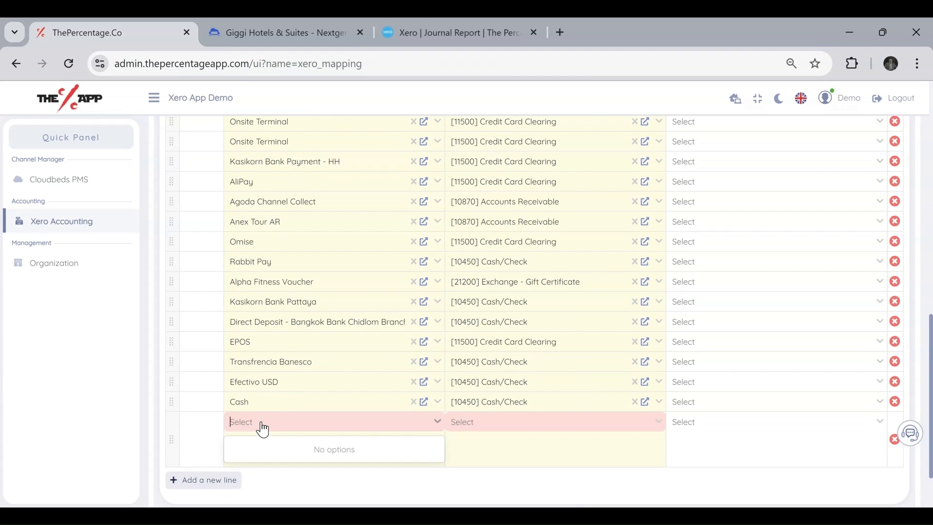
{"action": "left_click", "coordinate": [300, 452]}
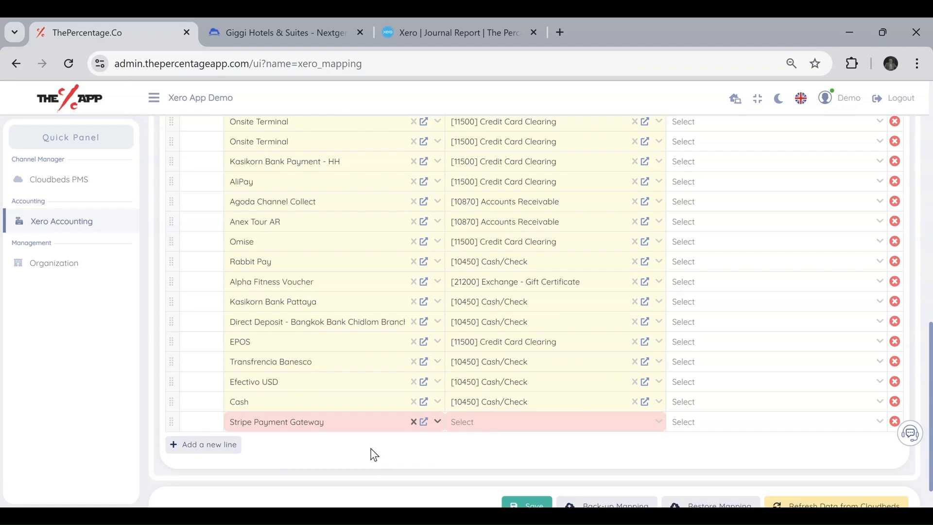
{"action": "left_click", "coordinate": [486, 435]}
{"action": "type", "text": "clearning"}
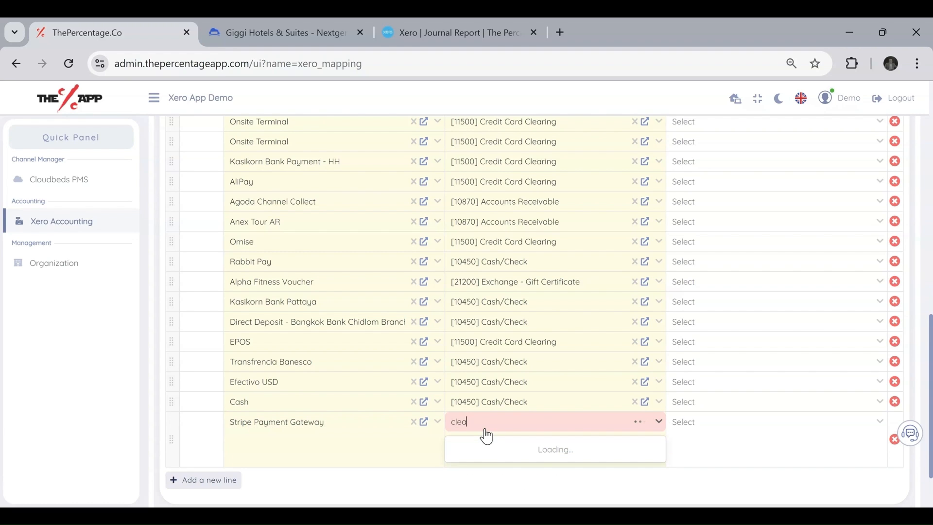
{"action": "key", "text": "BackSpace"}
{"action": "key", "text": "BackSpace"}
{"action": "key", "text": "BackSpace"}
{"action": "type", "text": "ing"}
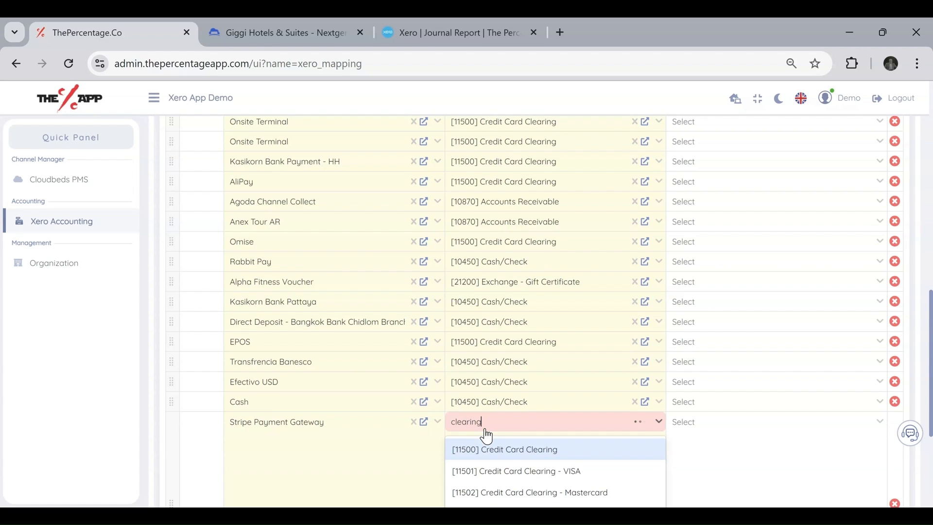
{"action": "left_click", "coordinate": [515, 450]}
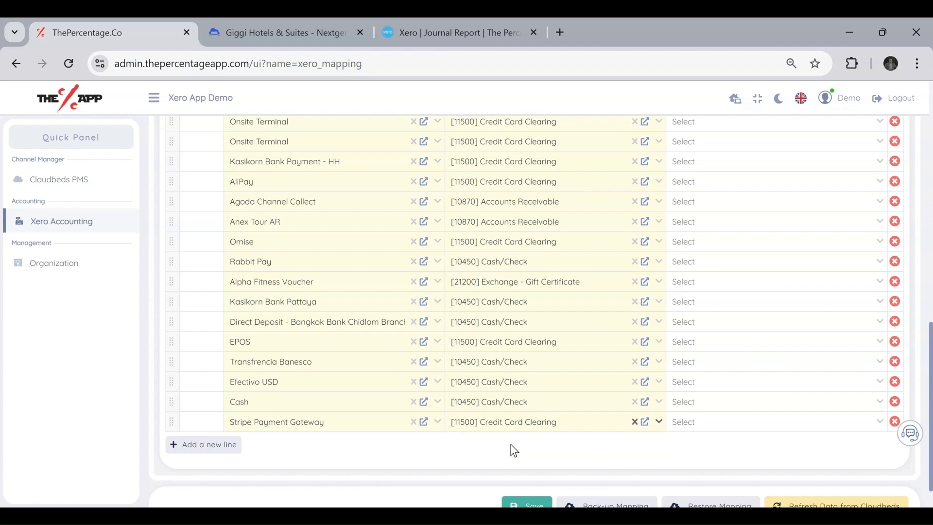
Add a City Ledger (Thailand) CO.,Ltd. row and search Xero accounts for 'clearing'.
{"action": "left_click", "coordinate": [222, 443]}
{"action": "left_click", "coordinate": [254, 446]}
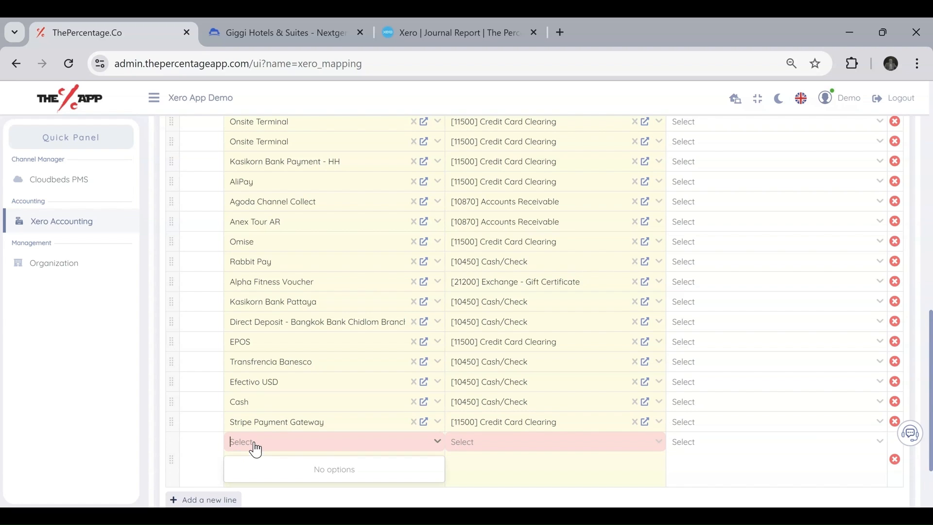
{"action": "left_click", "coordinate": [327, 397]}
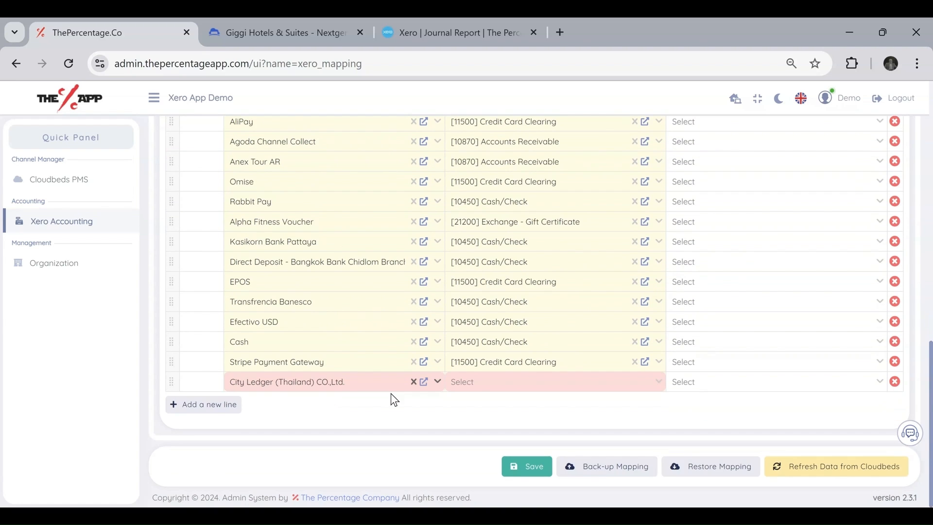
{"action": "left_click", "coordinate": [484, 385]}
{"action": "type", "text": "cit"}
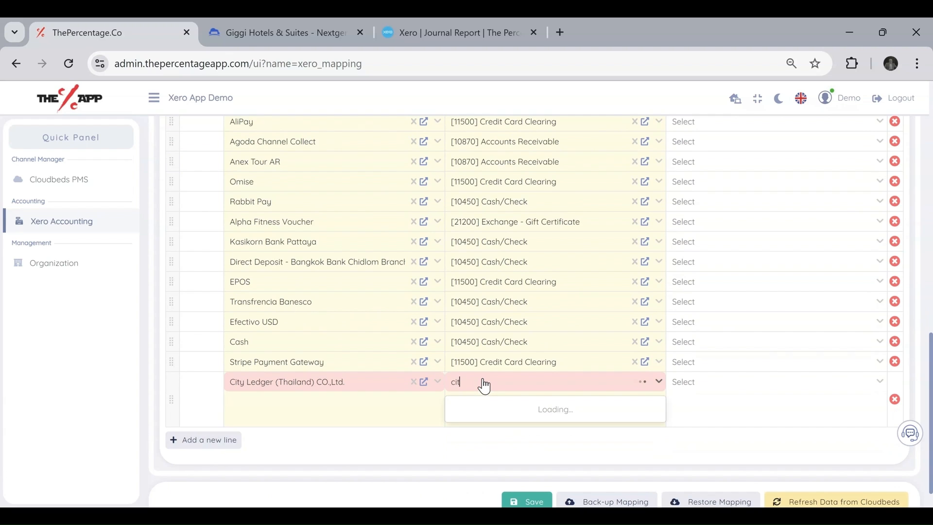
{"action": "type", "text": "y"}
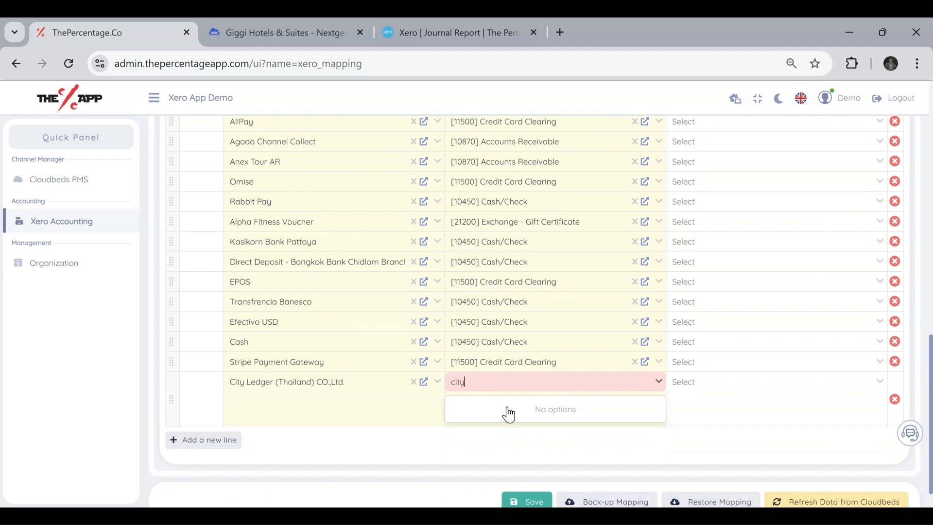
{"action": "key", "text": "BackSpace"}
{"action": "key", "text": "BackSpace"}
{"action": "key", "text": "BackSpace"}
{"action": "key", "text": "BackSpace"}
{"action": "type", "text": "ledger"}
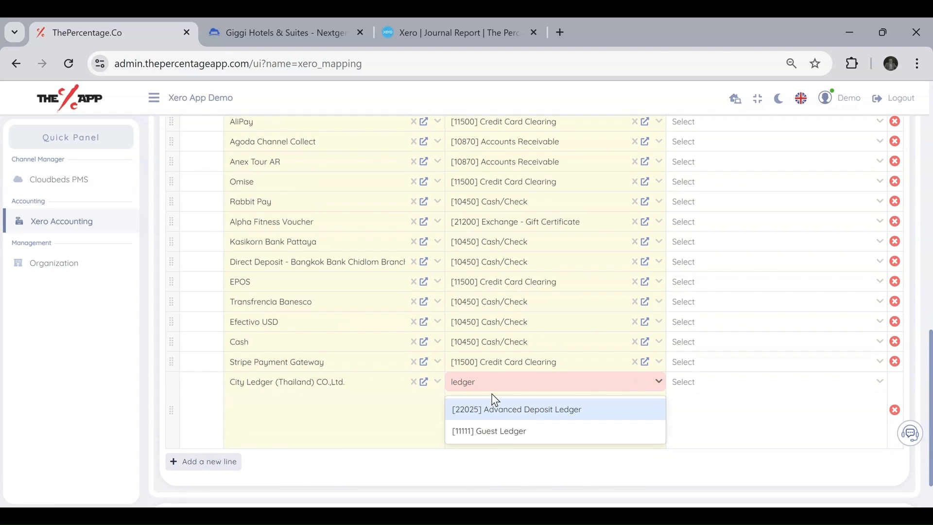
{"action": "key", "text": "ctrl+a"}
{"action": "type", "text": "clear"}
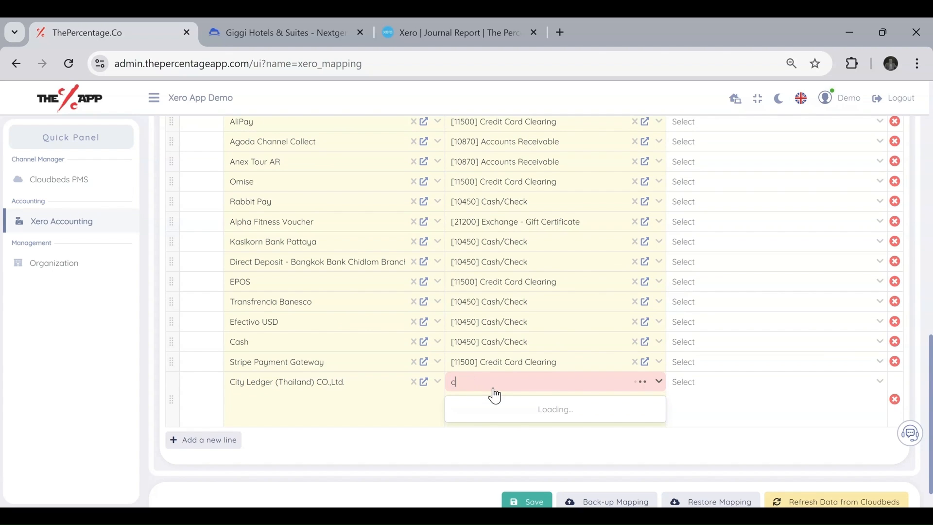
{"action": "key", "text": "BackSpace"}
{"action": "key", "text": "BackSpace"}
{"action": "key", "text": "BackSpace"}
{"action": "key", "text": "BackSpace"}
{"action": "type", "text": "learing"}
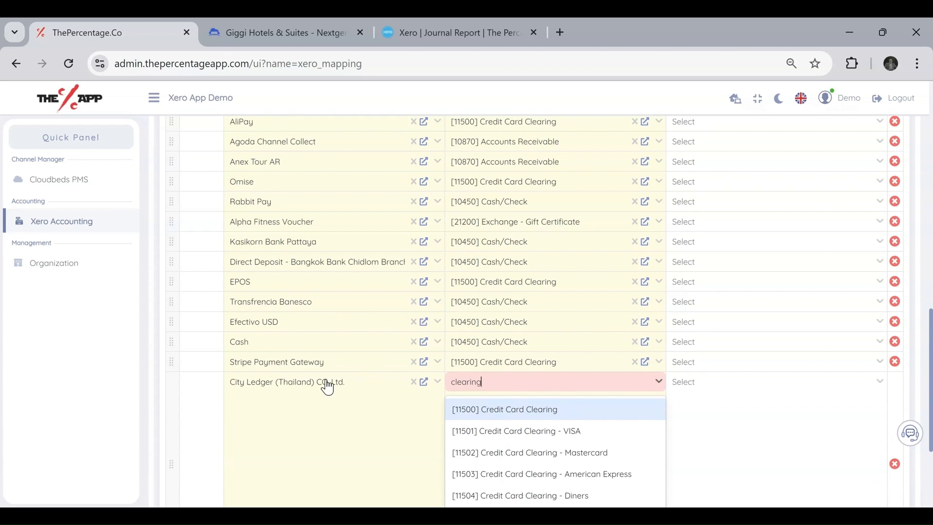
Map City Ledger to [11500] Credit Card Clearing and save the payment mapping.
{"action": "left_click", "coordinate": [504, 411]}
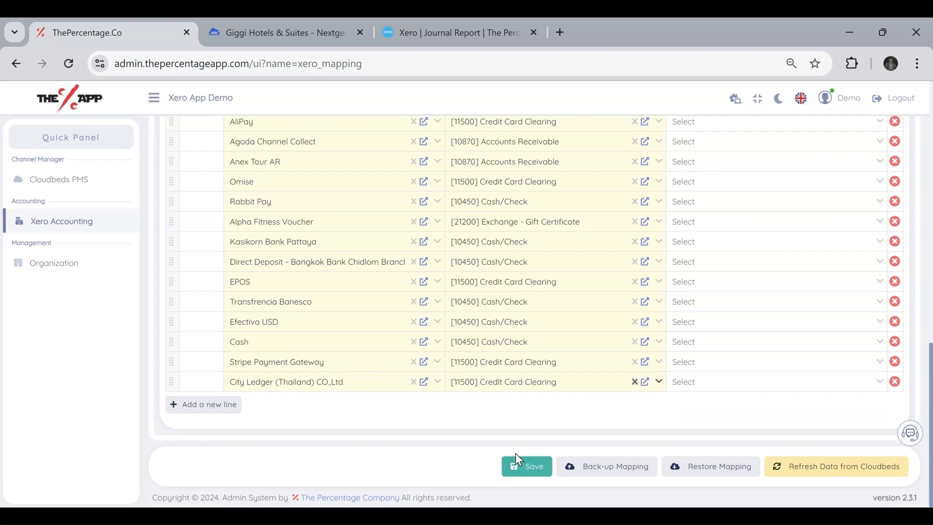
{"action": "left_click", "coordinate": [532, 474]}
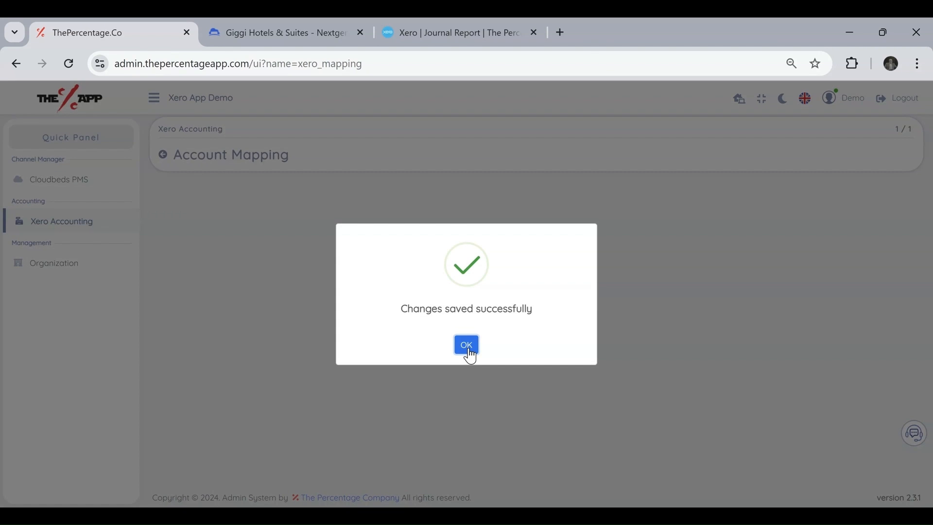
{"action": "left_click", "coordinate": [468, 346]}
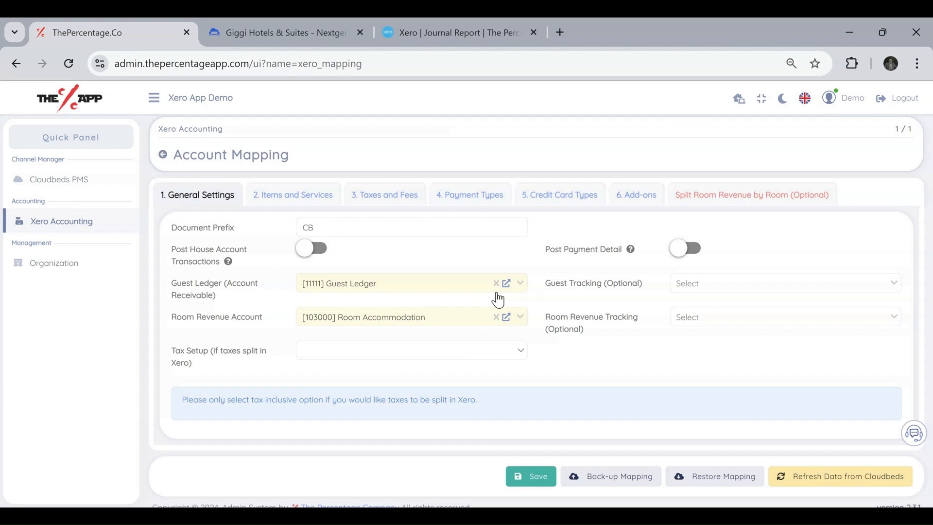
Confirm no payment types remain unmapped, then go to Credit Card Types.
{"action": "left_click", "coordinate": [488, 196]}
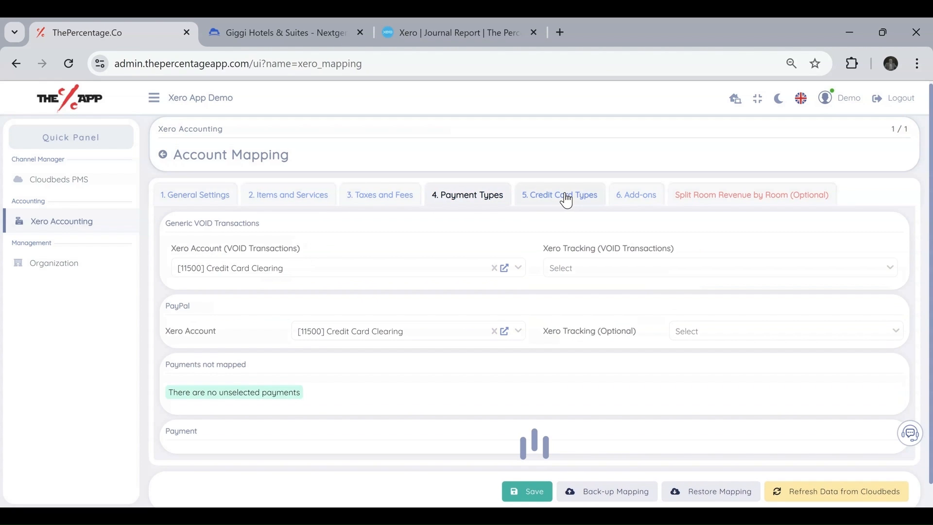
{"action": "scroll", "coordinate": [377, 336], "scroll_direction": "down", "scroll_amount": 1}
{"action": "left_click_drag", "start_coordinate": [306, 369], "coordinate": [160, 366]}
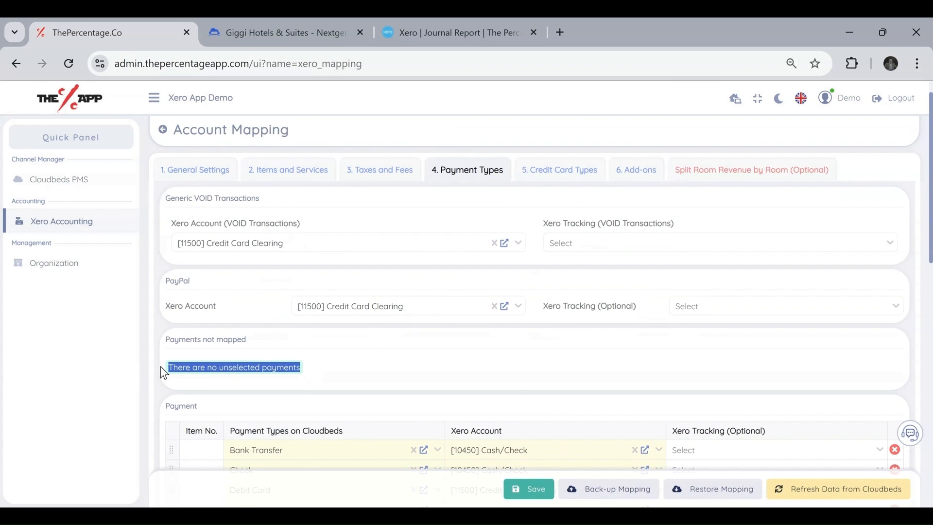
{"action": "left_click", "coordinate": [512, 382]}
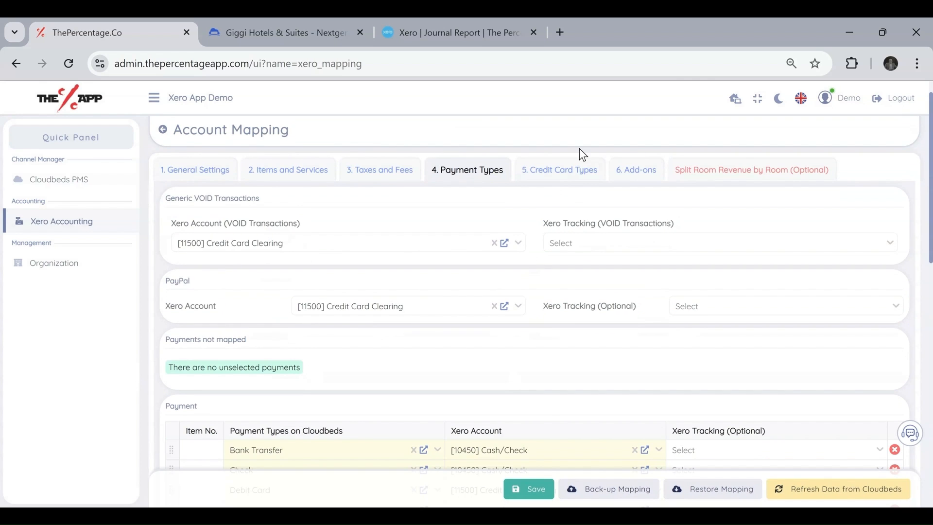
{"action": "left_click", "coordinate": [562, 174]}
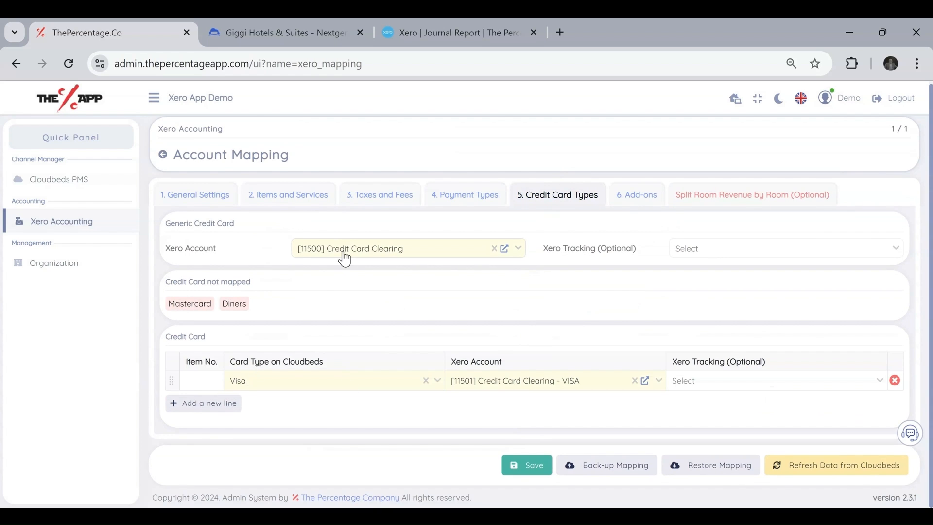
Add a card row mapping Mastercard to [11502] Credit Card Clearing - Mastercard.
{"action": "left_click_drag", "start_coordinate": [233, 250], "coordinate": [171, 254]}
{"action": "left_click", "coordinate": [241, 248]}
{"action": "left_click", "coordinate": [218, 406]}
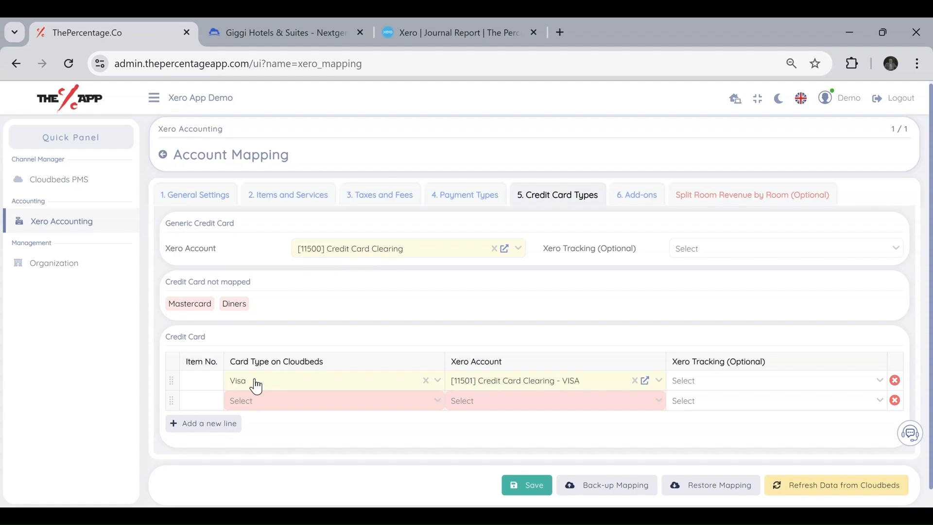
{"action": "left_click", "coordinate": [342, 403]}
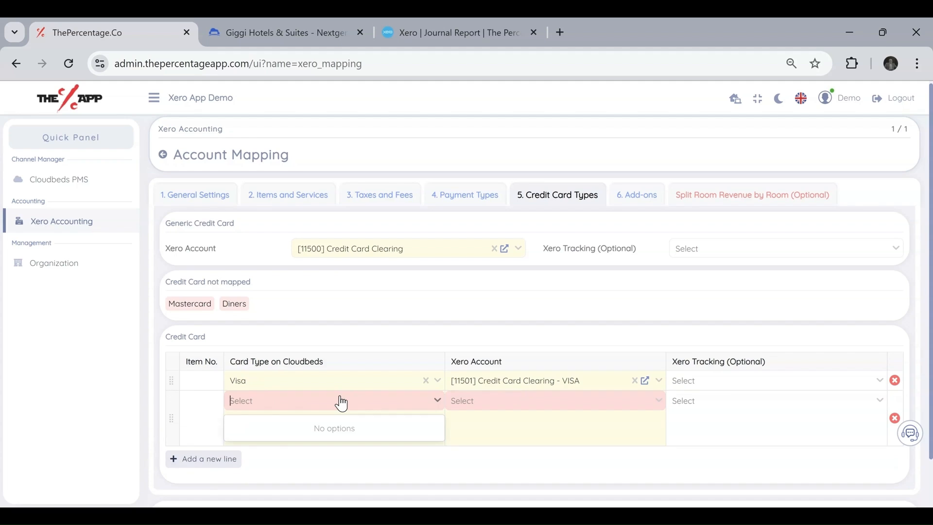
{"action": "type", "text": "master"}
{"action": "left_click", "coordinate": [346, 428]}
{"action": "left_click", "coordinate": [496, 401]}
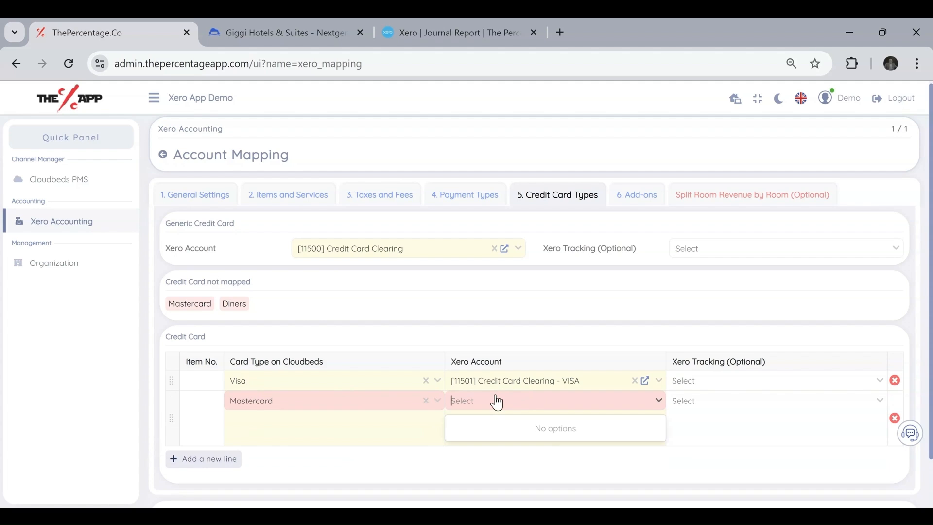
{"action": "type", "text": "master"}
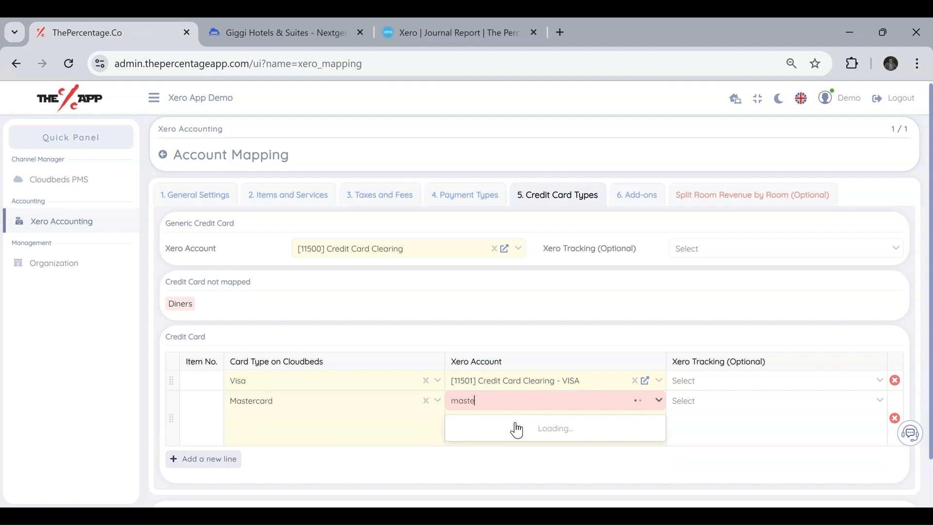
{"action": "left_click", "coordinate": [516, 429]}
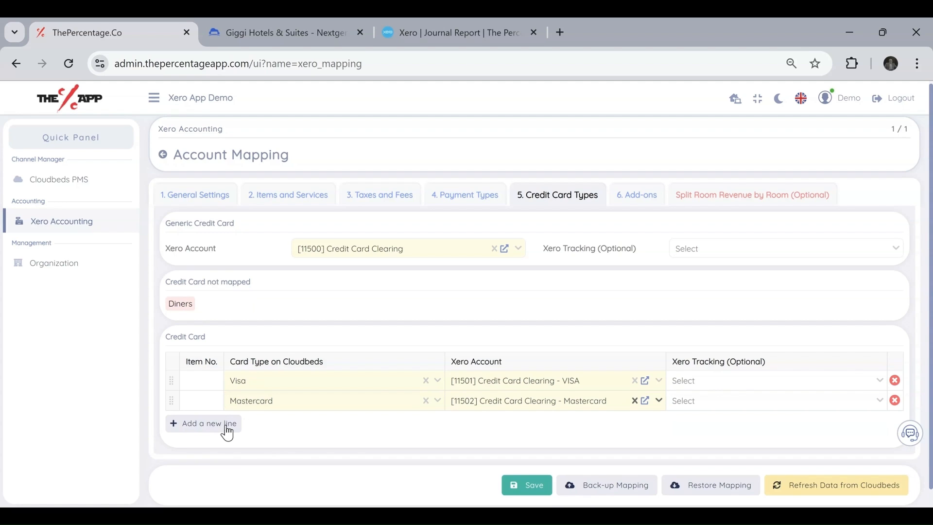
Add a card row mapping Diners to [11504] Credit Card Clearing - Diners.
{"action": "left_click", "coordinate": [221, 424]}
{"action": "left_click", "coordinate": [277, 422]}
{"action": "type", "text": "diners"}
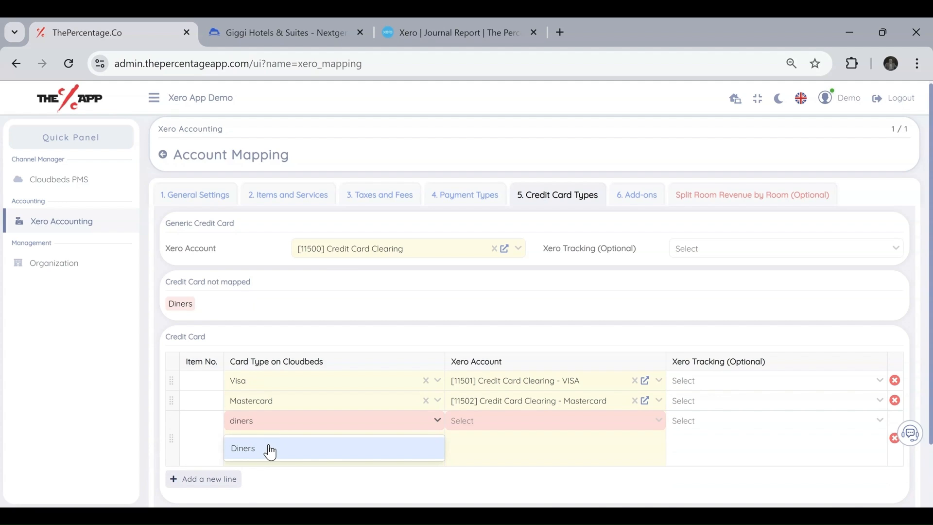
{"action": "left_click", "coordinate": [267, 448]}
{"action": "left_click", "coordinate": [496, 423]}
{"action": "type", "text": "dlearing"}
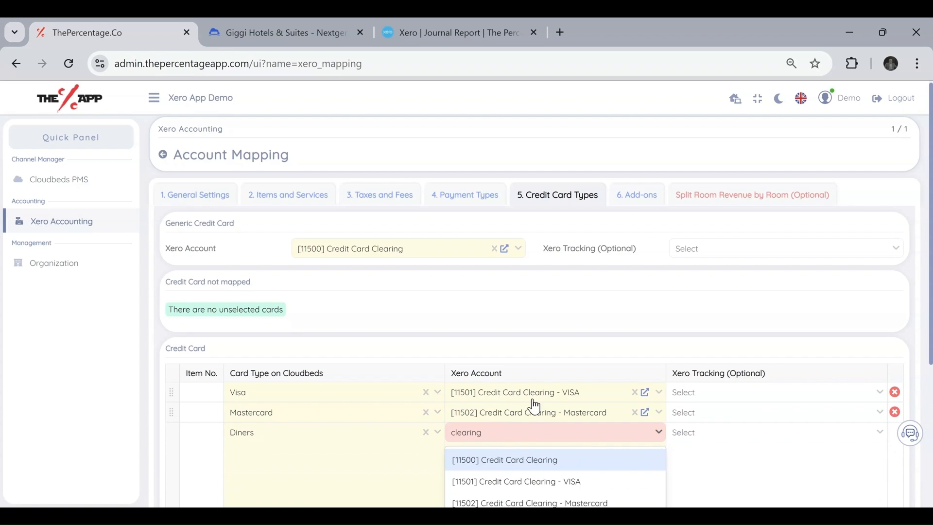
{"action": "scroll", "coordinate": [534, 406], "scroll_direction": "down", "scroll_amount": 2}
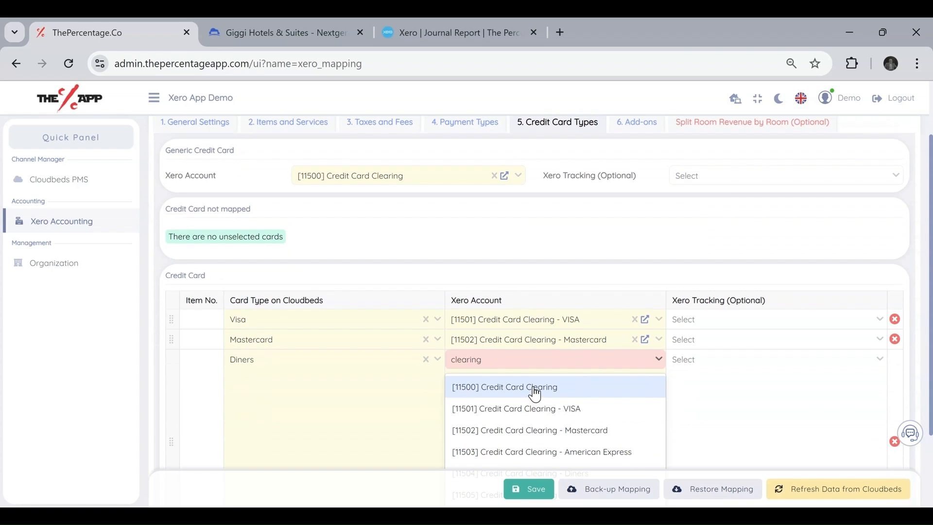
{"action": "scroll", "coordinate": [645, 408], "scroll_direction": "down", "scroll_amount": 2}
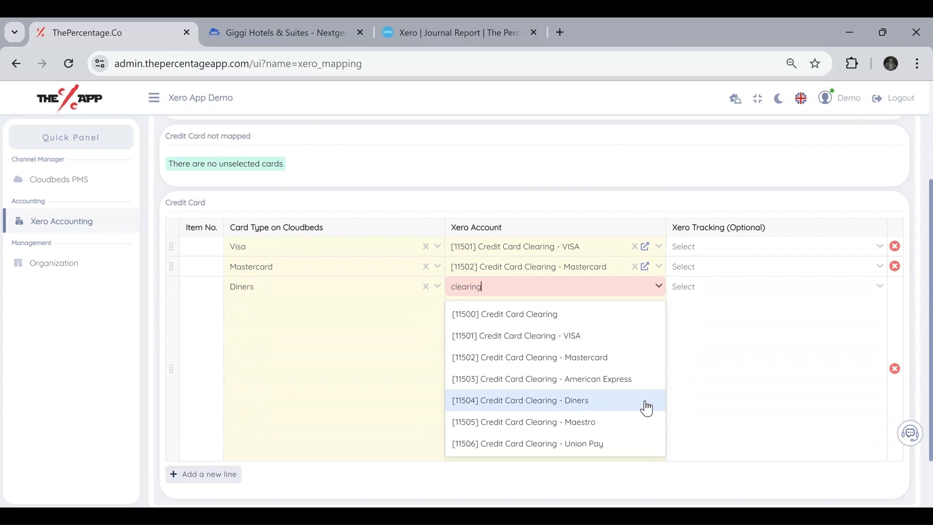
{"action": "left_click", "coordinate": [620, 409]}
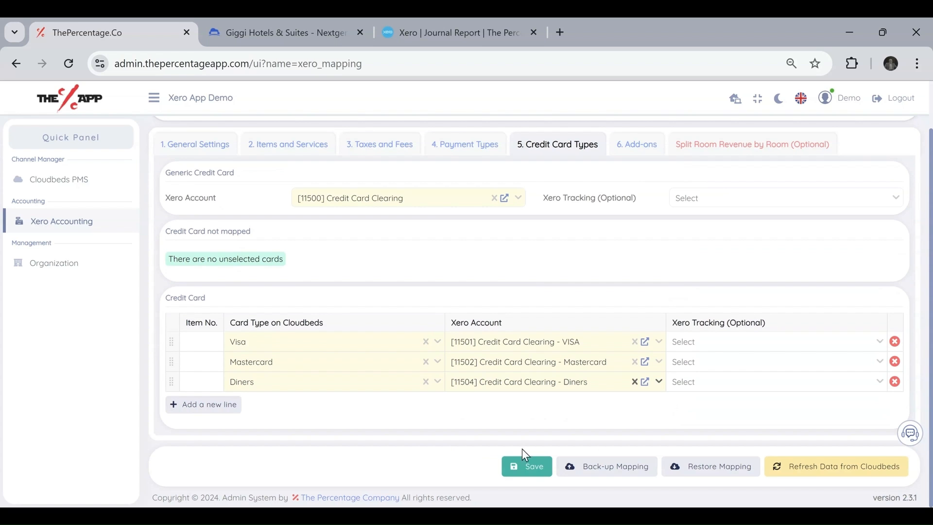
Save the credit card mapping, recheck it, then view Add-ons mapped to [260] Other Revenue.
{"action": "left_click", "coordinate": [522, 466]}
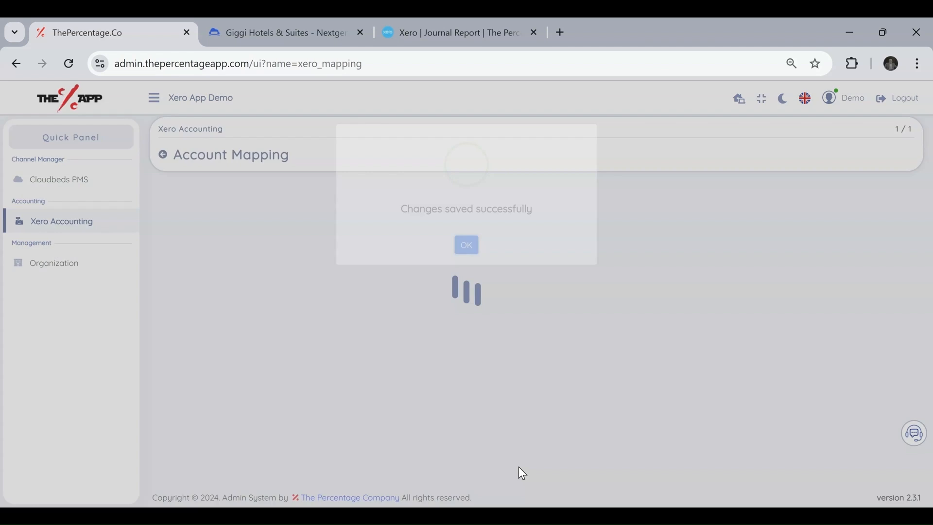
{"action": "left_click", "coordinate": [469, 345]}
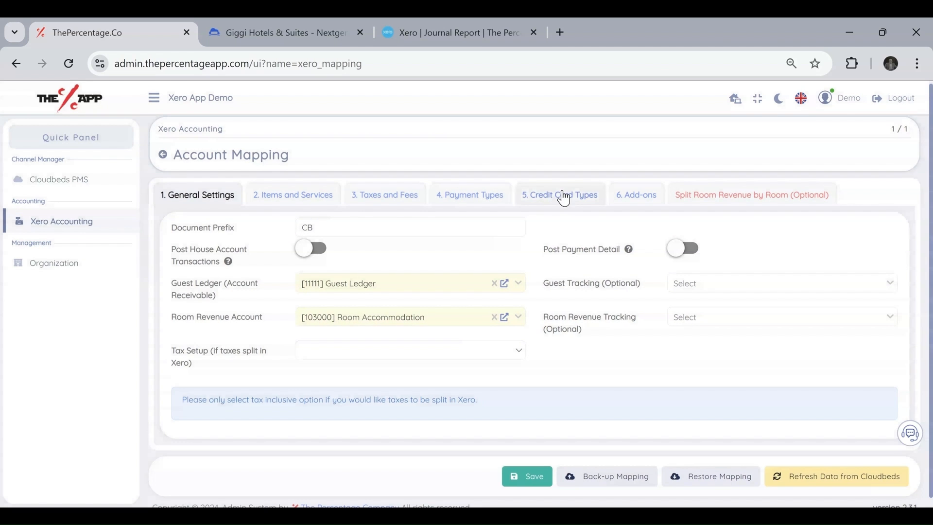
{"action": "left_click", "coordinate": [564, 198]}
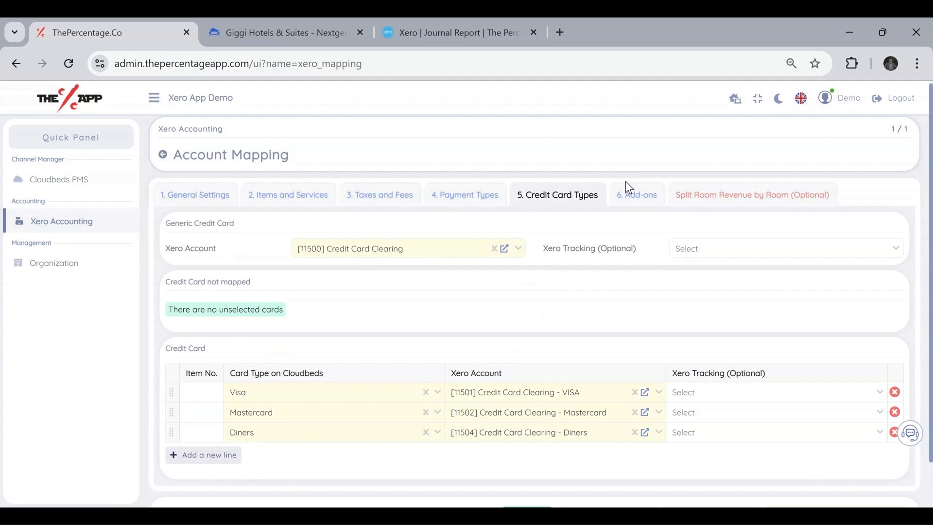
{"action": "left_click", "coordinate": [632, 199]}
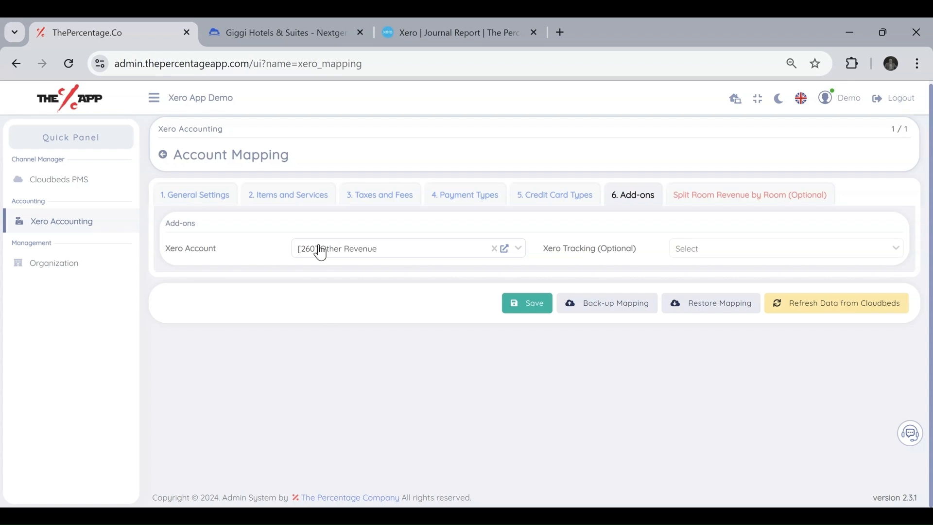
Browse the Split Room Revenue by Room list of unmapped rooms and its Cloudbeds room choices.
{"action": "left_click", "coordinate": [767, 203]}
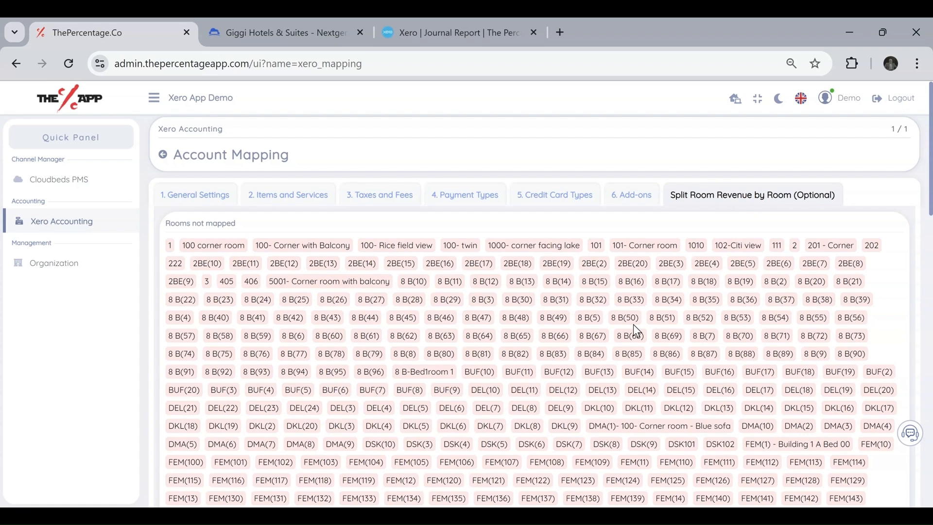
{"action": "scroll", "coordinate": [634, 325], "scroll_direction": "down", "scroll_amount": 2}
{"action": "scroll", "coordinate": [634, 325], "scroll_direction": "down", "scroll_amount": 10}
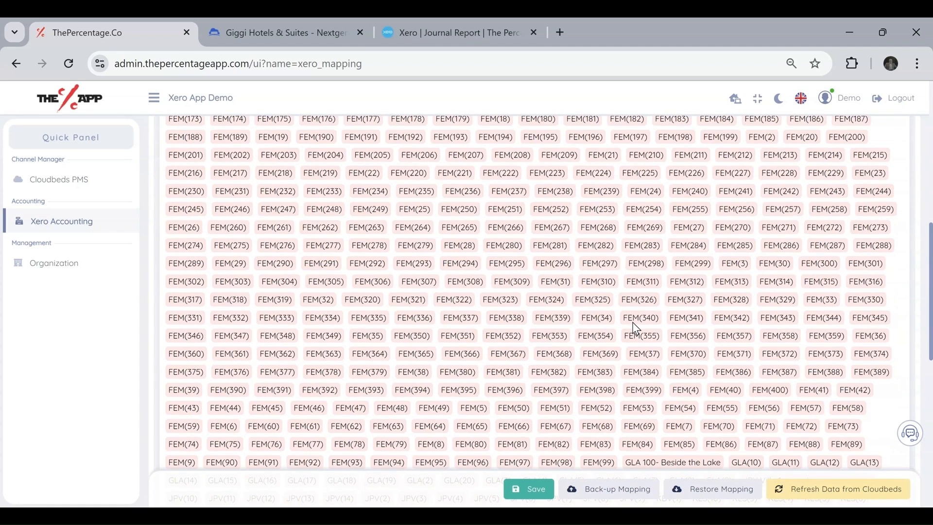
{"action": "scroll", "coordinate": [632, 322], "scroll_direction": "down", "scroll_amount": 8}
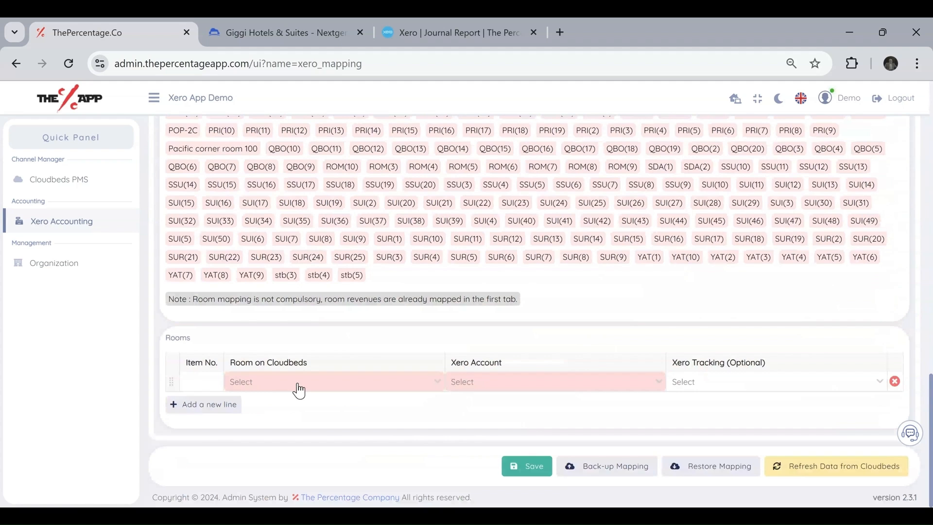
{"action": "left_click", "coordinate": [412, 389]}
{"action": "left_click", "coordinate": [490, 360]}
{"action": "scroll", "coordinate": [564, 314], "scroll_direction": "up", "scroll_amount": 2}
{"action": "scroll", "coordinate": [565, 315], "scroll_direction": "up", "scroll_amount": 10}
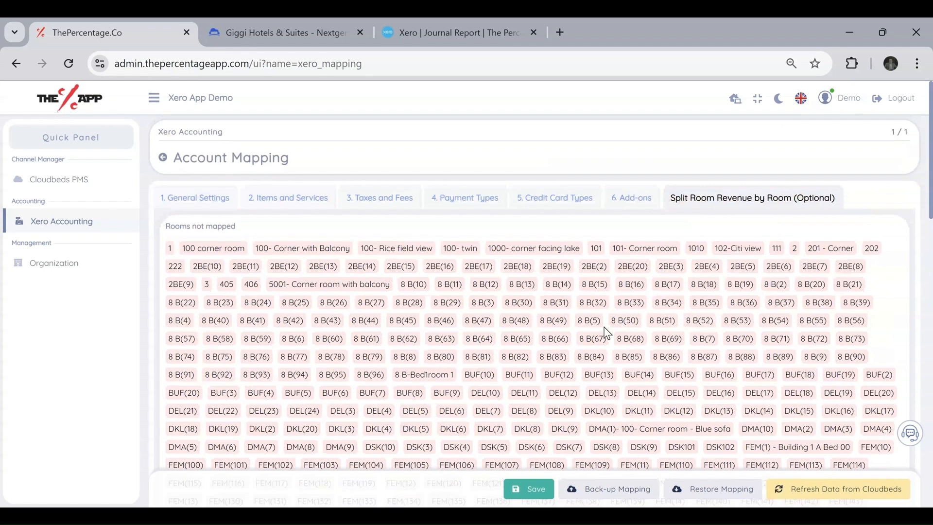
Check the Room Revenue Account in General Settings, then go back to the Xero Accounting menu.
{"action": "left_click", "coordinate": [197, 199]}
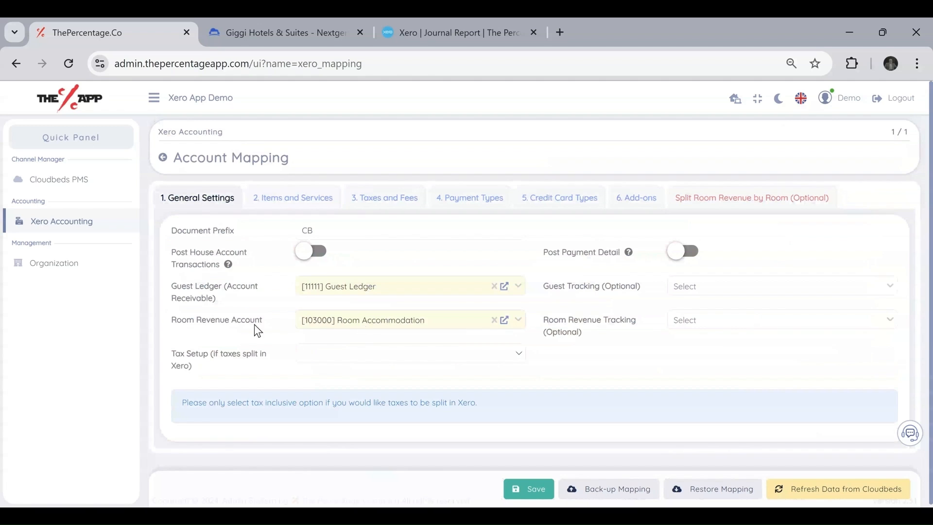
{"action": "left_click_drag", "start_coordinate": [172, 321], "coordinate": [232, 329]}
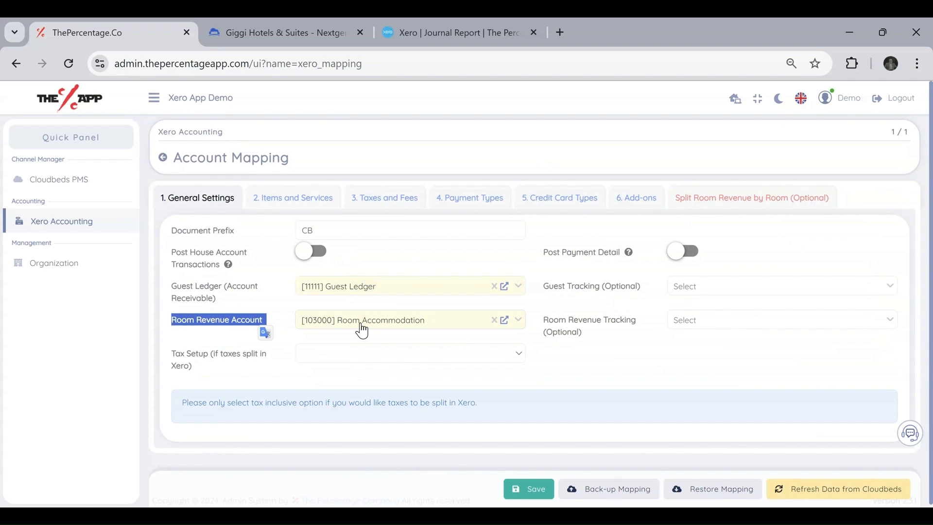
{"action": "left_click", "coordinate": [550, 489]}
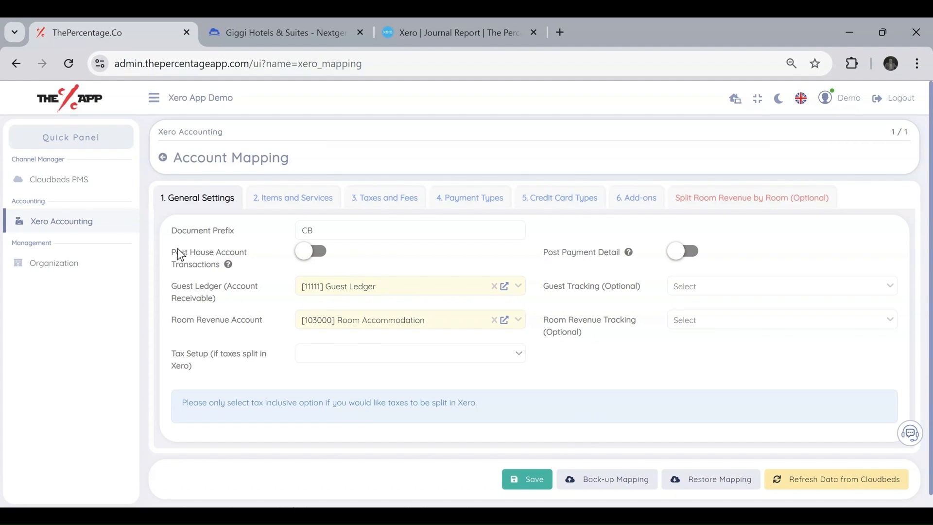
{"action": "left_click", "coordinate": [51, 229]}
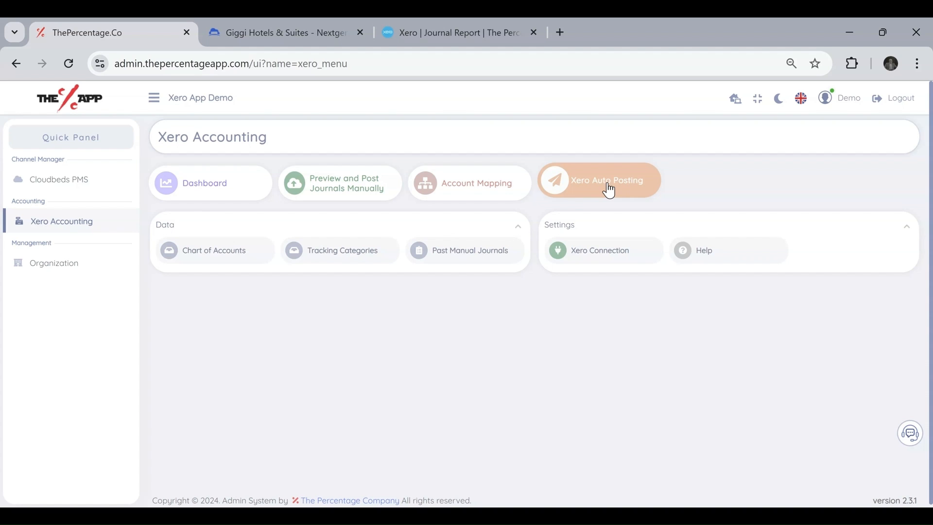
Run a manual journal preview for 26 Aug 2024.
{"action": "left_click", "coordinate": [340, 188]}
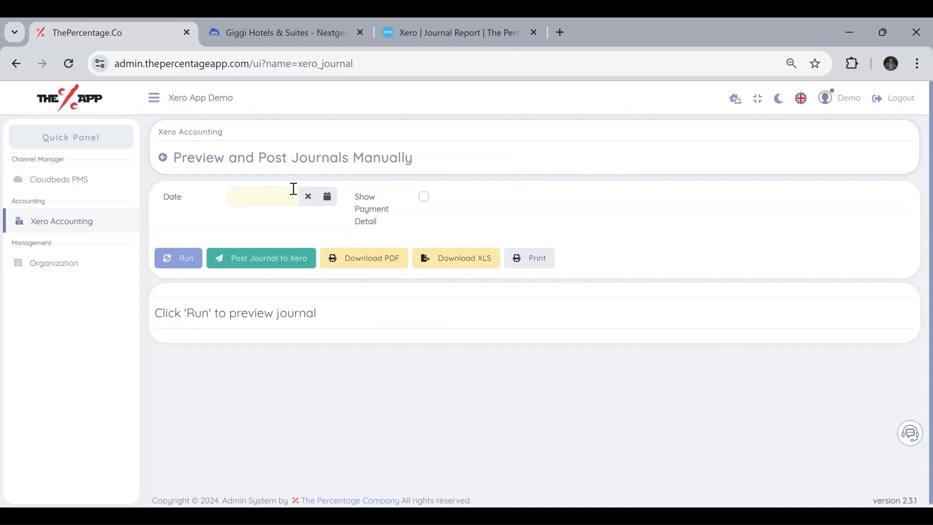
{"action": "left_click", "coordinate": [263, 196]}
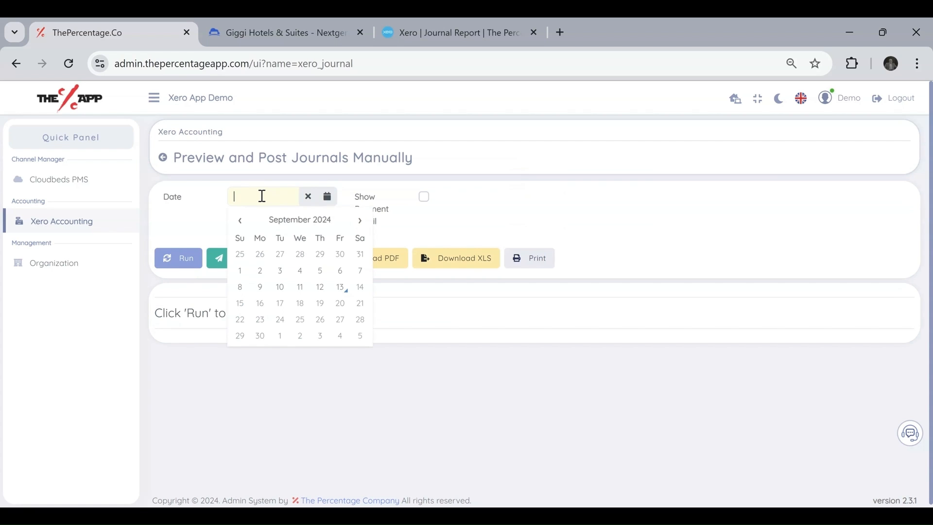
{"action": "left_click", "coordinate": [240, 221]}
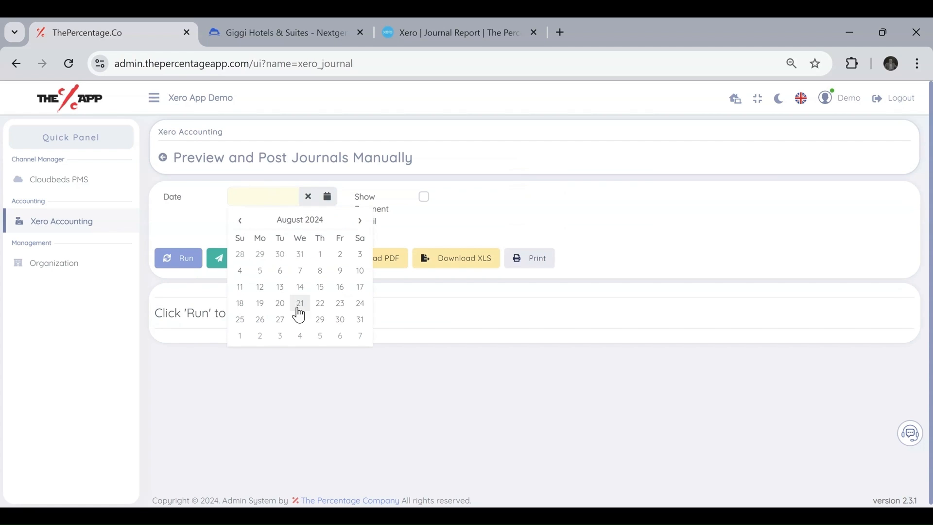
{"action": "left_click", "coordinate": [261, 321]}
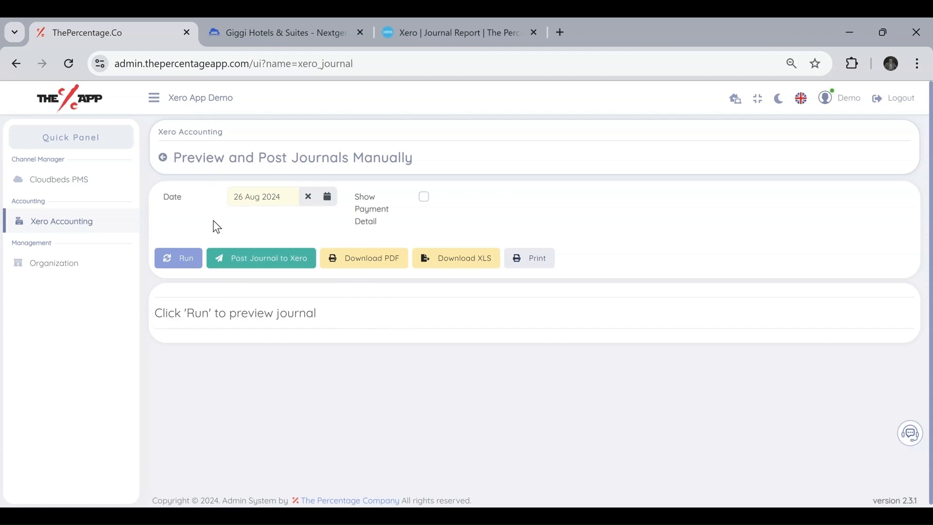
{"action": "left_click", "coordinate": [171, 263]}
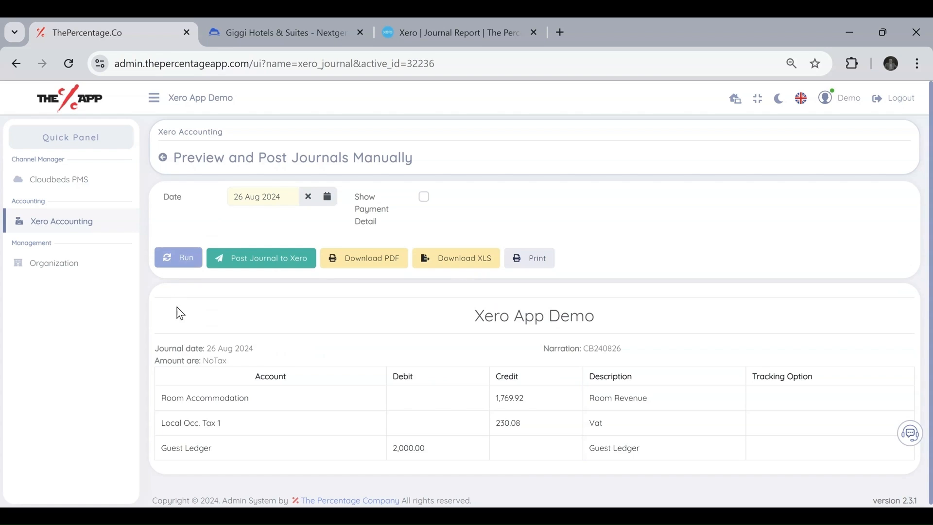
{"action": "left_click", "coordinate": [199, 267]}
{"action": "left_click_drag", "start_coordinate": [246, 361], "coordinate": [148, 348]}
{"action": "left_click", "coordinate": [266, 348]}
{"action": "left_click_drag", "start_coordinate": [263, 347], "coordinate": [161, 335]}
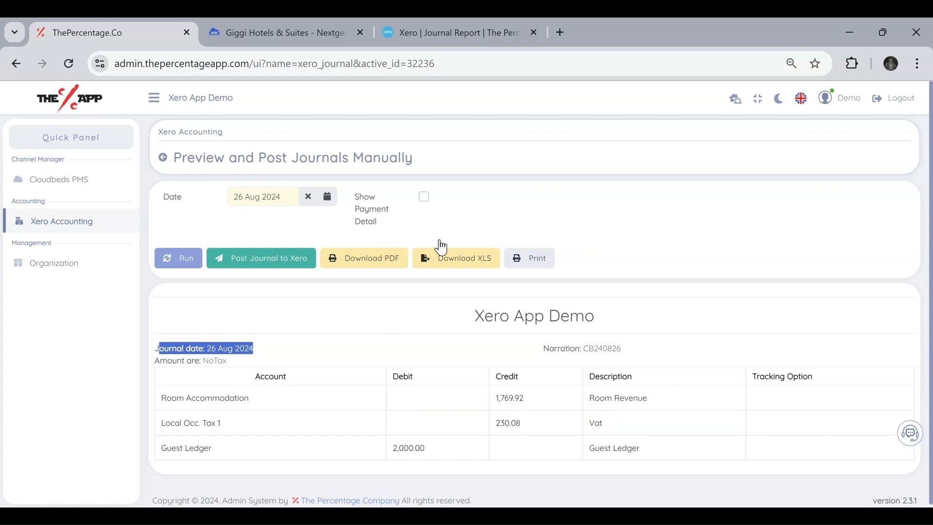
{"action": "left_click", "coordinate": [371, 185]}
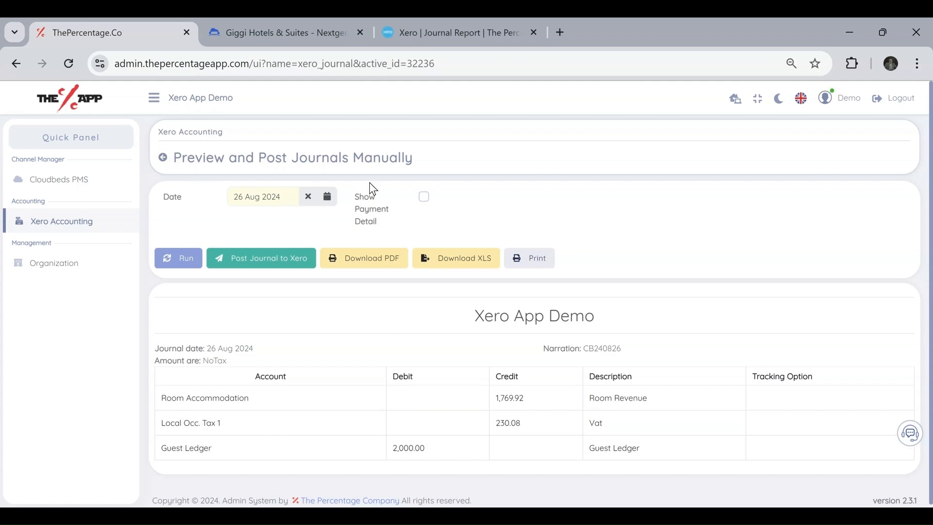
{"action": "left_click", "coordinate": [425, 201]}
{"action": "left_click", "coordinate": [425, 199]}
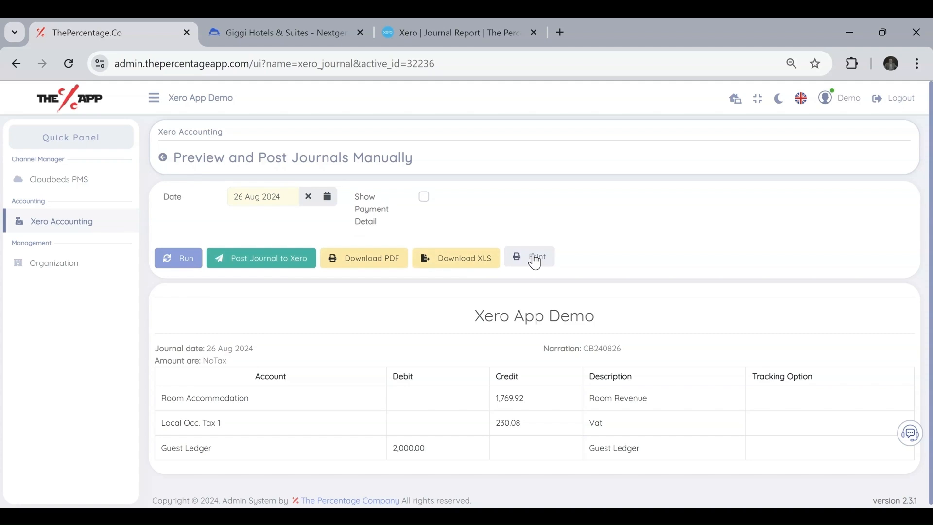
Post the 26 Aug 2024 journal to Xero and acknowledge the Post Success message.
{"action": "left_click", "coordinate": [276, 255]}
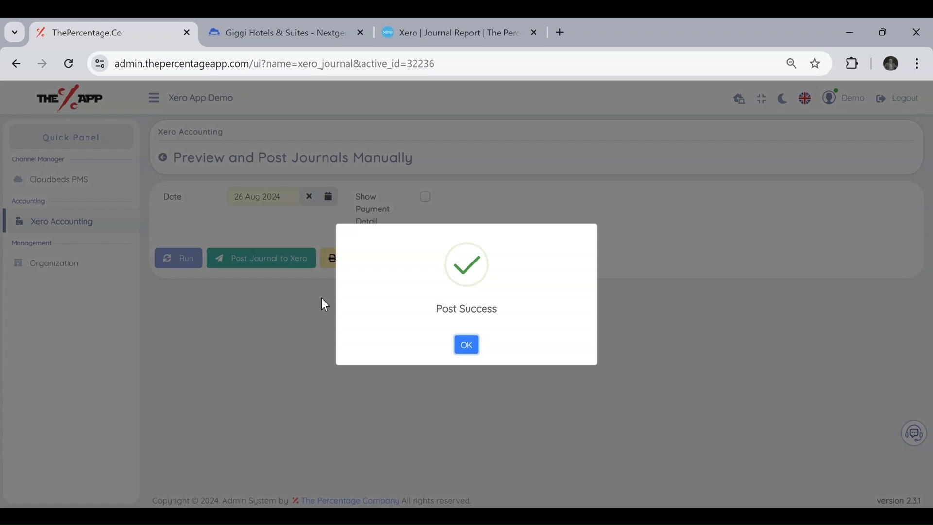
{"action": "left_click", "coordinate": [468, 346]}
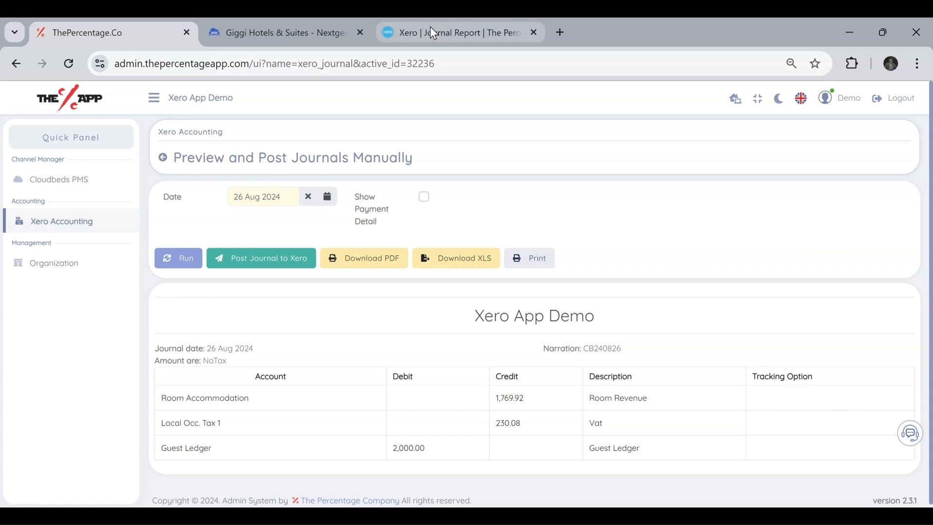
Reload Xero's Journal Report and set its start date to 26 Aug 2024.
{"action": "left_click", "coordinate": [434, 33]}
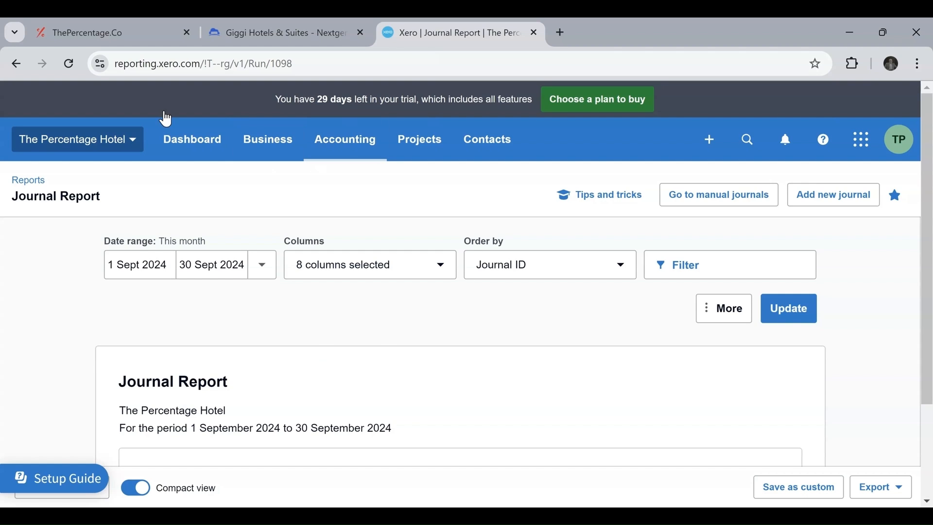
{"action": "left_click", "coordinate": [69, 64]}
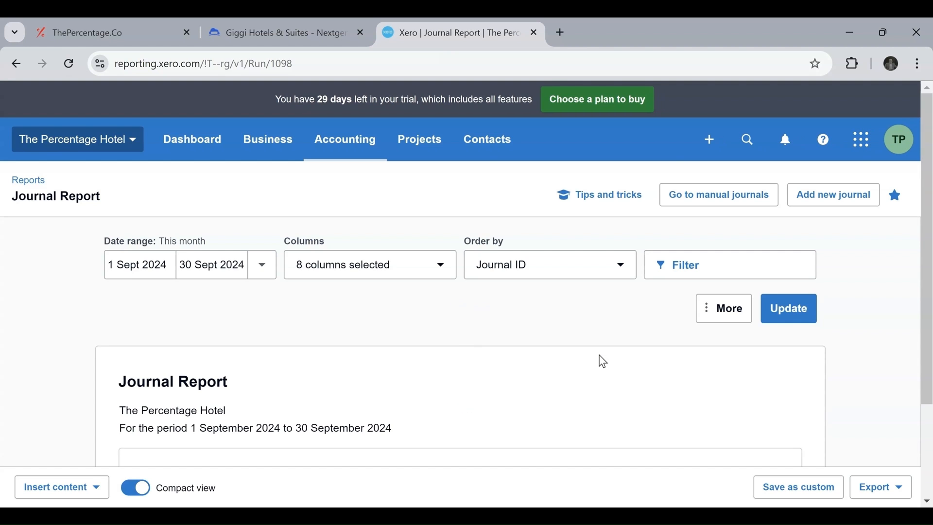
{"action": "scroll", "coordinate": [599, 355], "scroll_direction": "down", "scroll_amount": 3}
{"action": "scroll", "coordinate": [599, 356], "scroll_direction": "up", "scroll_amount": 3}
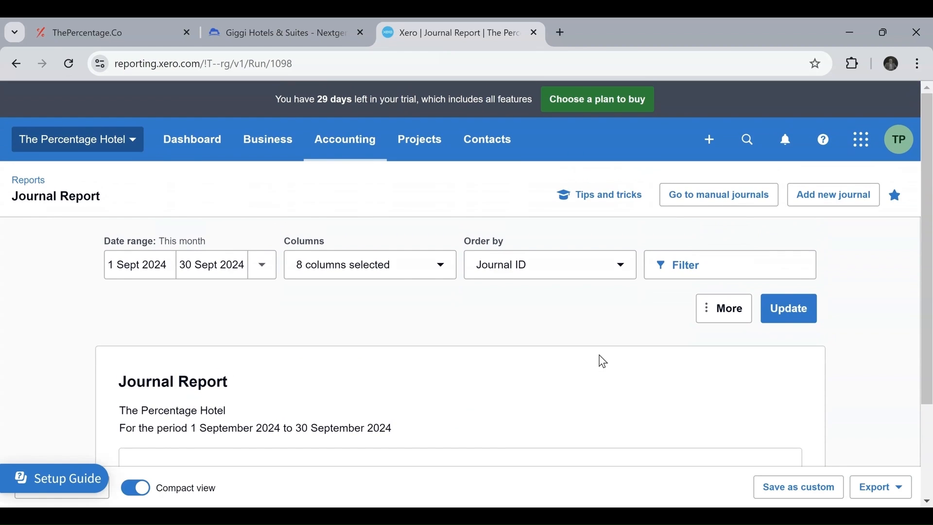
{"action": "left_click", "coordinate": [162, 267]}
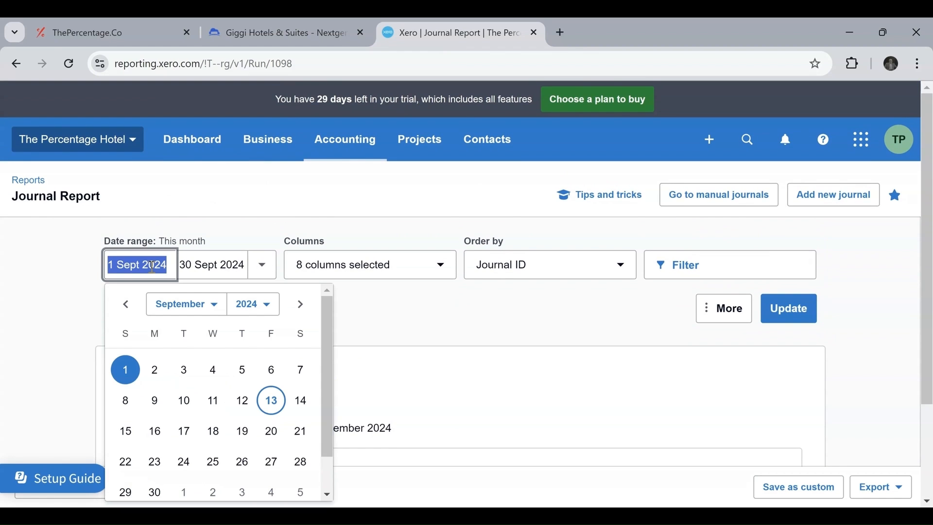
{"action": "left_click", "coordinate": [126, 304]}
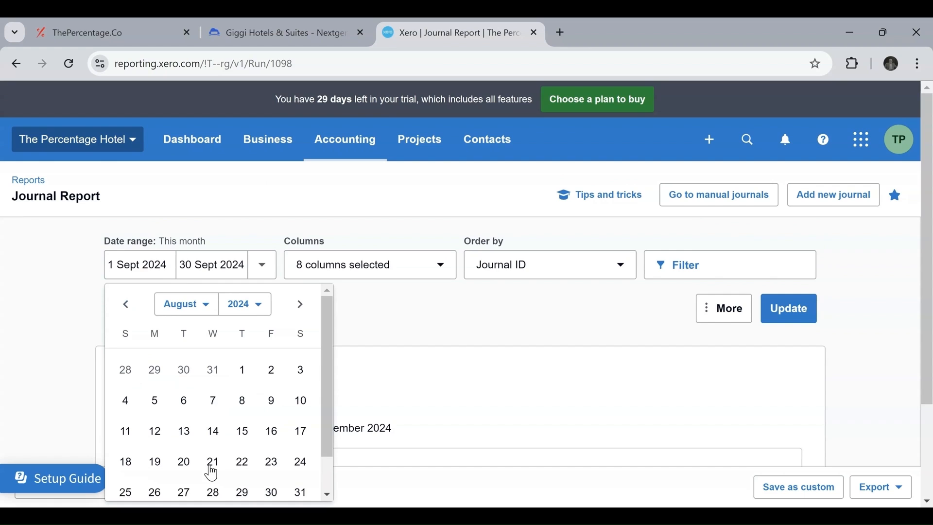
{"action": "left_click", "coordinate": [156, 492]}
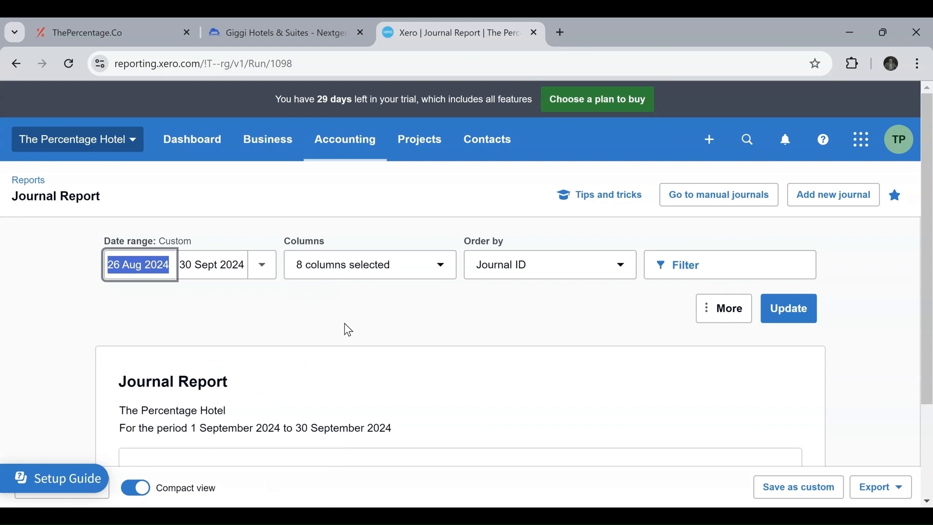
Set the end date to 26 Aug 2024, update, and confirm CB240826 balances 2,000.00 before returning.
{"action": "left_click", "coordinate": [265, 272]}
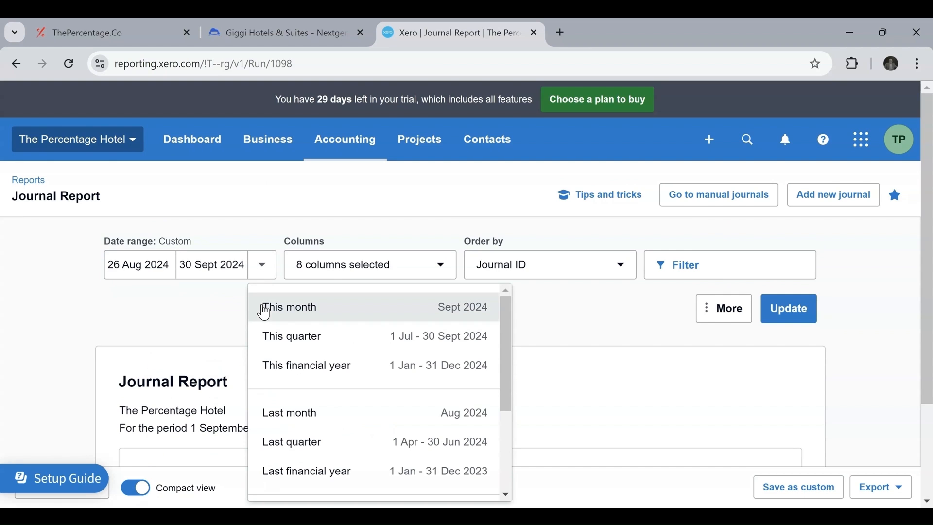
{"action": "left_click", "coordinate": [207, 271]}
{"action": "left_click", "coordinate": [198, 305]}
{"action": "scroll", "coordinate": [258, 479], "scroll_direction": "down", "scroll_amount": 1}
{"action": "left_click", "coordinate": [227, 487]}
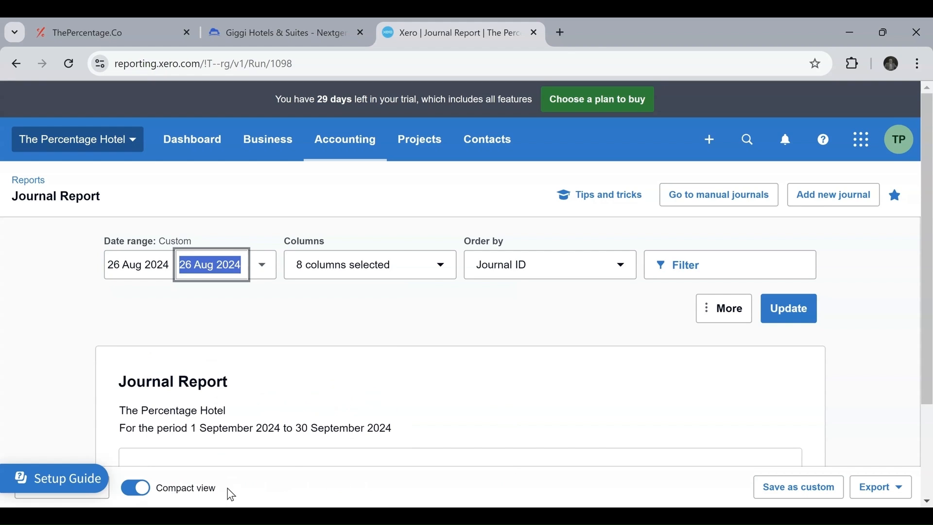
{"action": "left_click", "coordinate": [769, 316]}
{"action": "scroll", "coordinate": [8, 296], "scroll_direction": "down", "scroll_amount": 3}
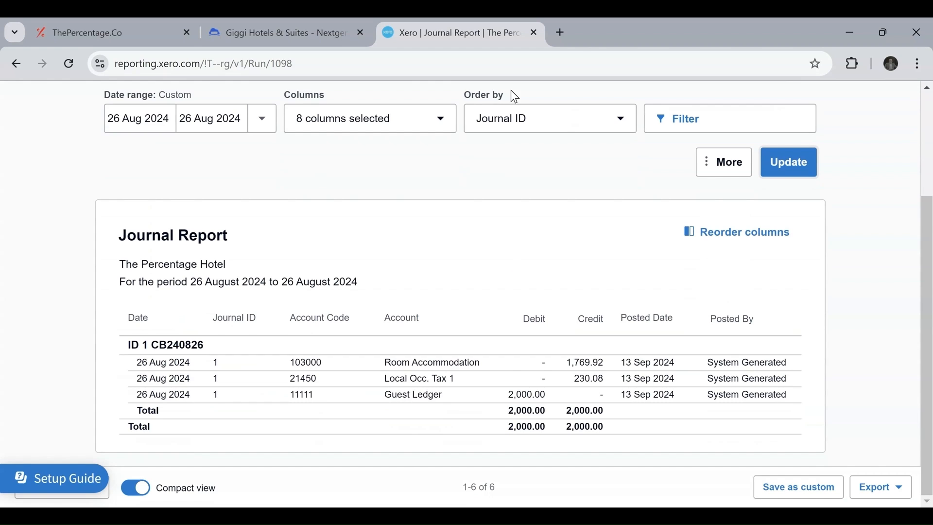
{"action": "left_click", "coordinate": [142, 24]}
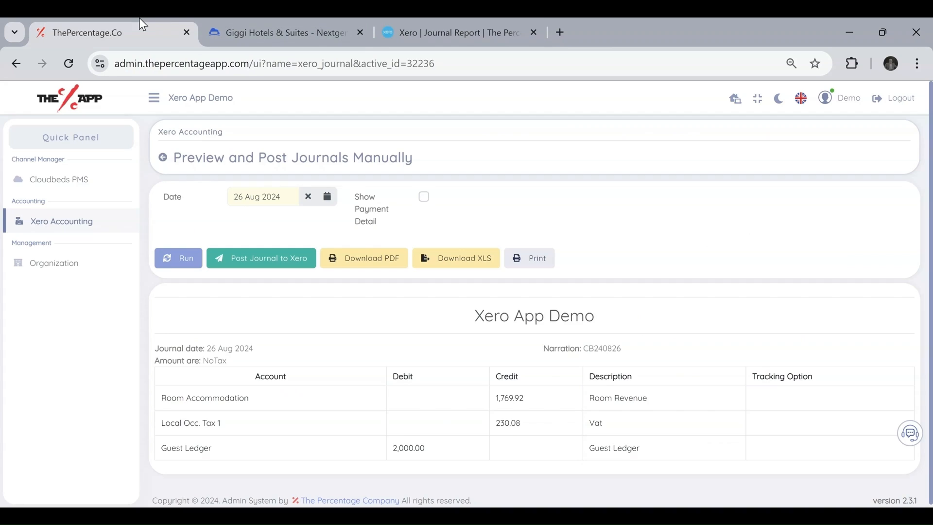
Run the journal preview for 29 Aug 2024.
{"action": "left_click", "coordinate": [266, 196]}
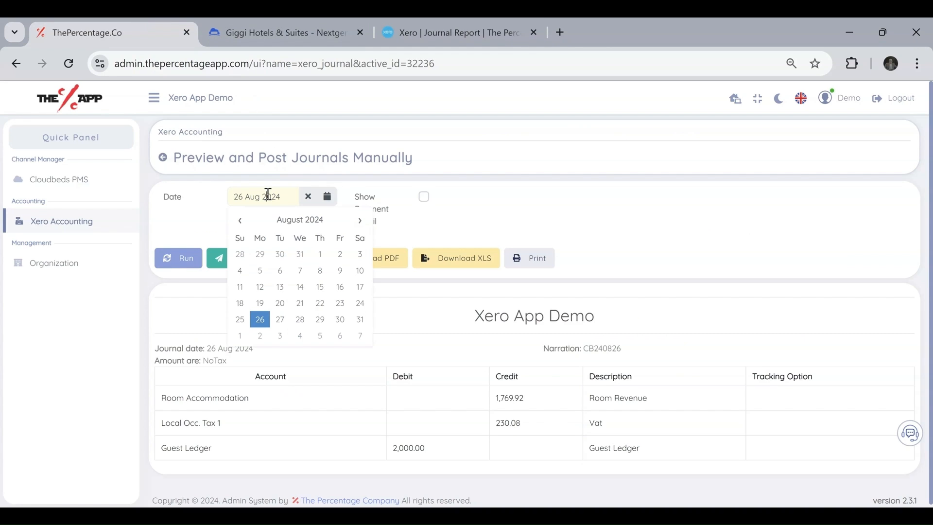
{"action": "left_click", "coordinate": [326, 321]}
{"action": "left_click", "coordinate": [166, 258]}
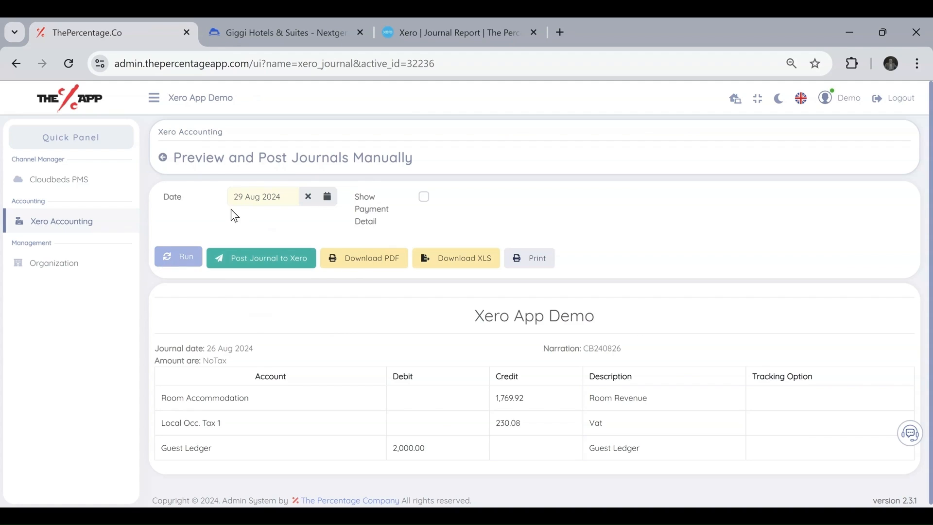
Leave the date unchanged and open the Xero Auto Posting page from the Xero Accounting menu.
{"action": "left_click", "coordinate": [250, 199]}
{"action": "left_click", "coordinate": [194, 210]}
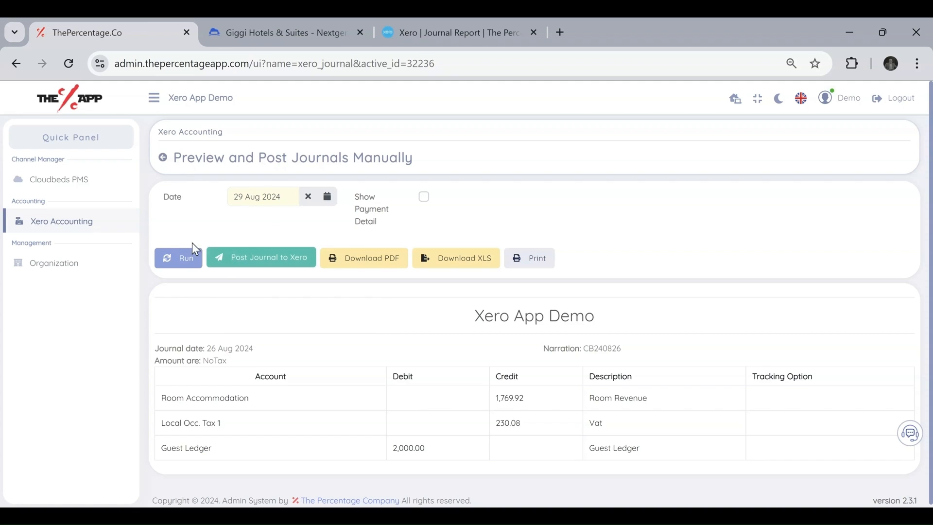
{"action": "left_click", "coordinate": [87, 223]}
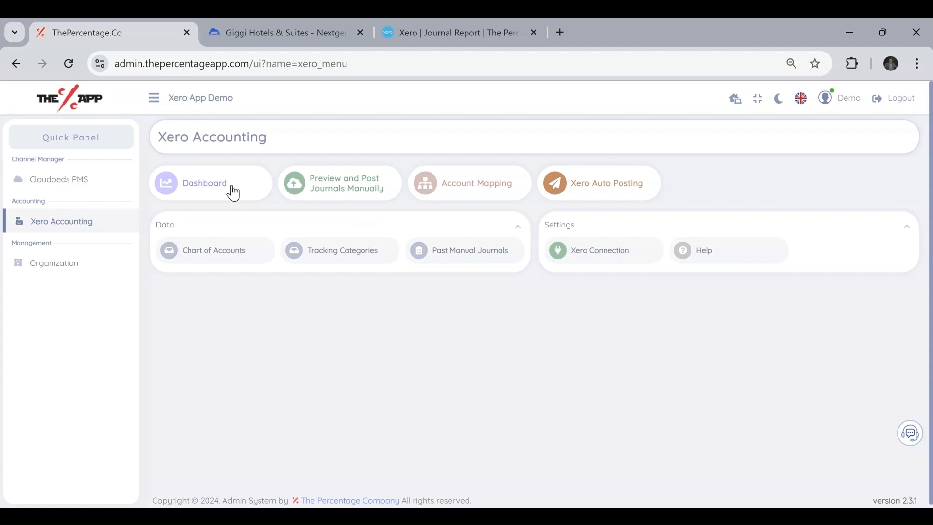
{"action": "left_click", "coordinate": [637, 186]}
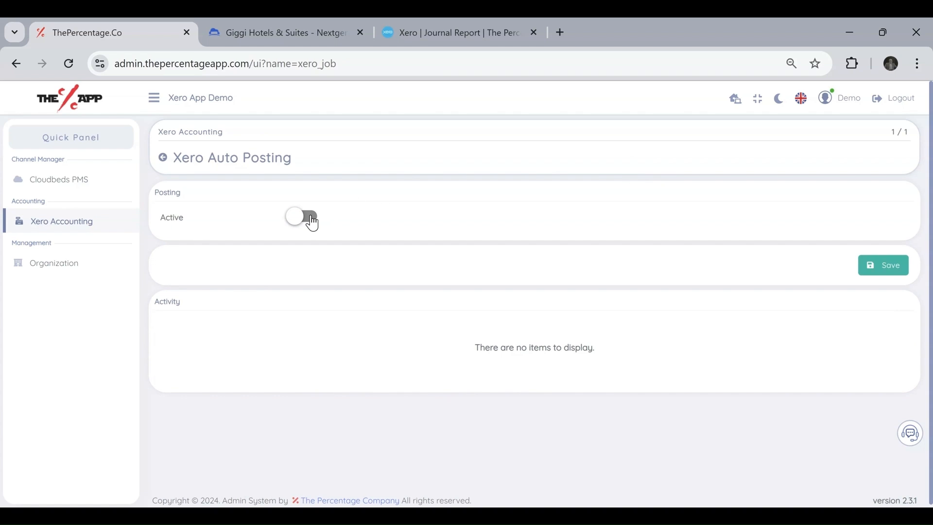
Turn on Active and Send Journal Posting Notification, and enter the notification e-mail address in To Email.
{"action": "left_click", "coordinate": [313, 224]}
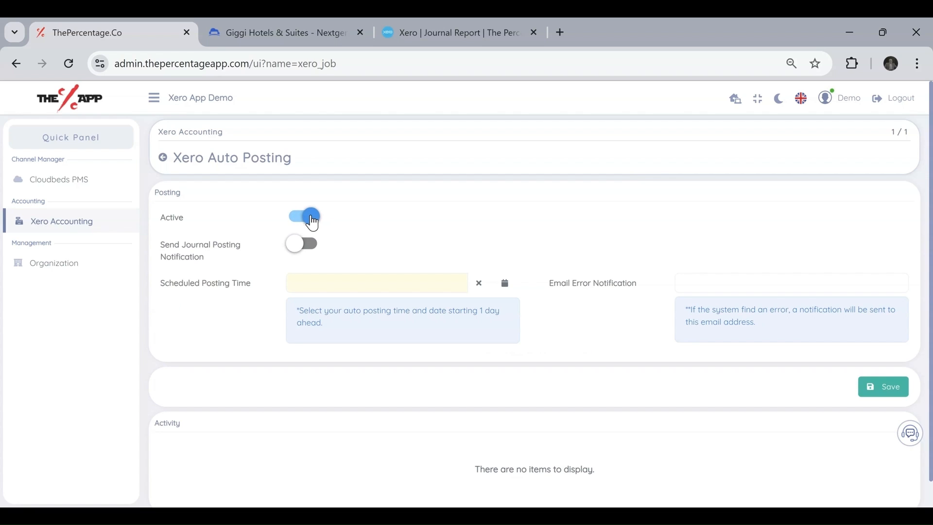
{"action": "left_click", "coordinate": [304, 252]}
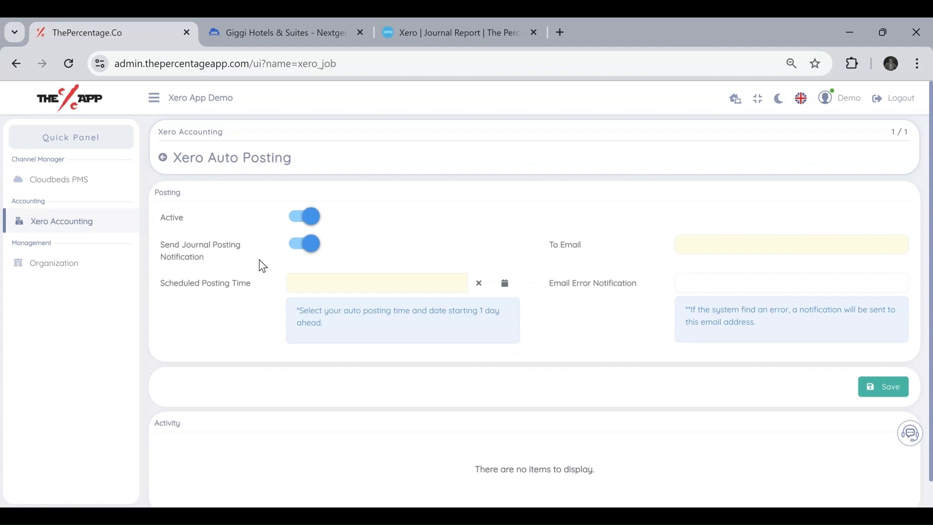
{"action": "left_click", "coordinate": [716, 248]}
Copy the same e-mail address into the Email Error Notification field.
{"action": "left_click_drag", "start_coordinate": [787, 248], "coordinate": [593, 247]}
{"action": "key", "text": "ctrl+c"}
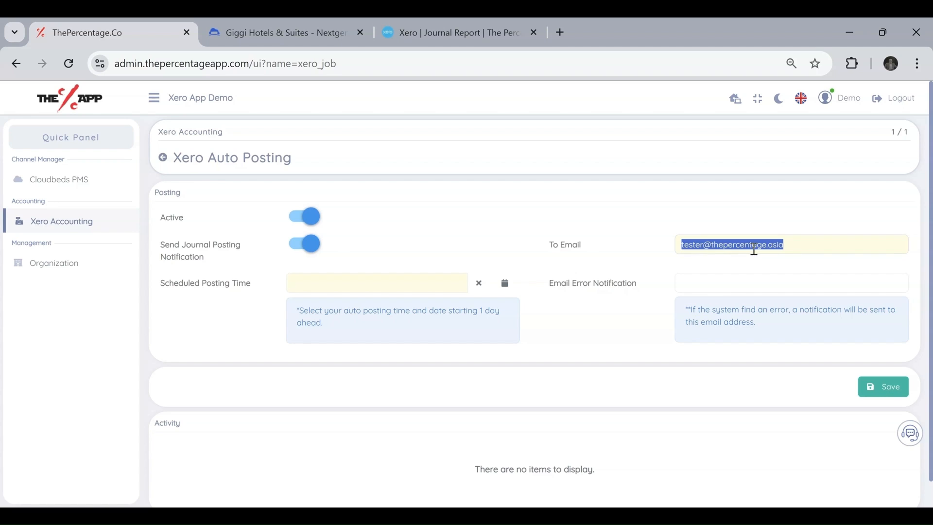
{"action": "left_click", "coordinate": [697, 284]}
{"action": "key", "text": "ctrl+v"}
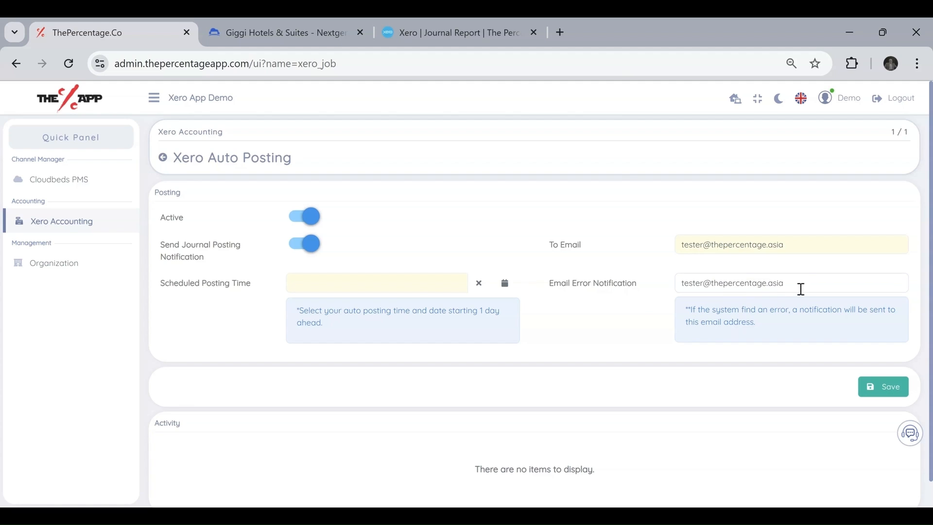
{"action": "left_click_drag", "start_coordinate": [801, 289], "coordinate": [651, 286]}
{"action": "left_click", "coordinate": [634, 287]}
Set the Scheduled Posting Time to 13 Sep 2024 03:00:00.
{"action": "left_click", "coordinate": [337, 285]}
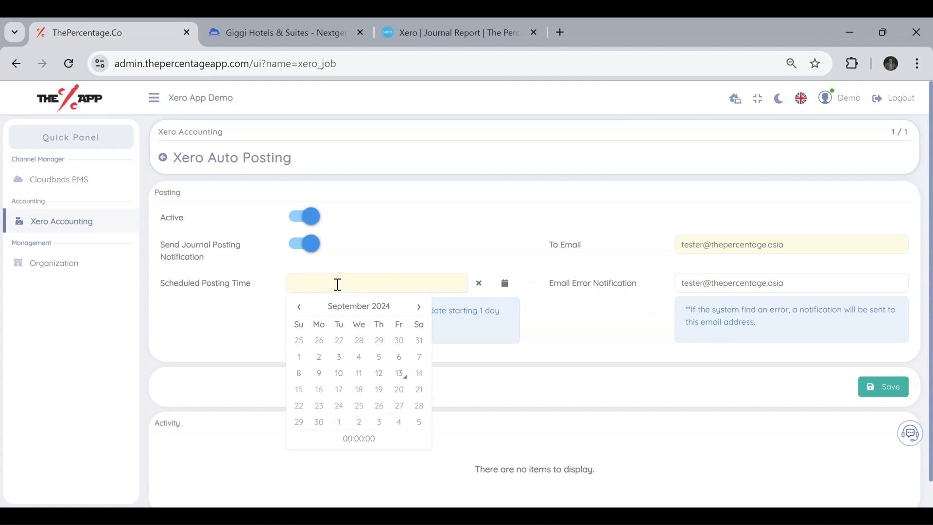
{"action": "left_click", "coordinate": [346, 440]}
{"action": "left_click", "coordinate": [334, 325]}
{"action": "left_click", "coordinate": [335, 325]}
{"action": "left_click", "coordinate": [334, 325]}
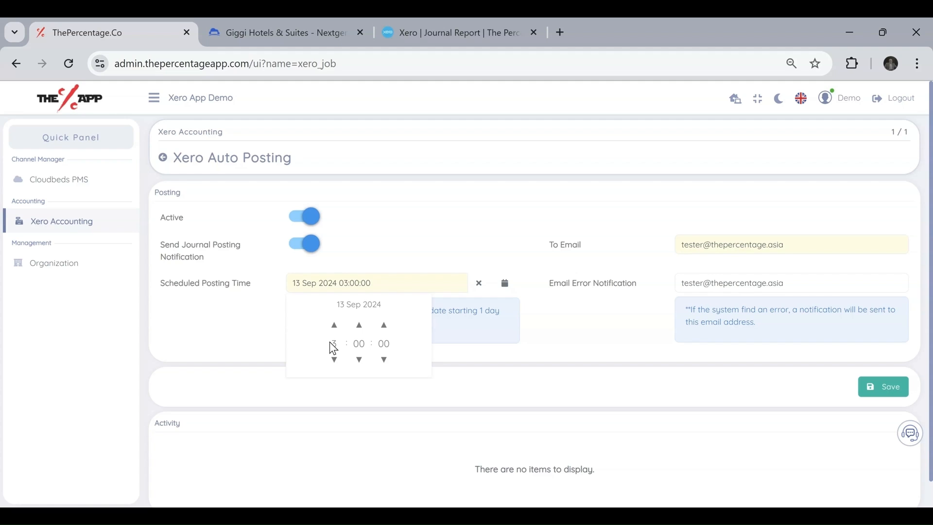
{"action": "left_click", "coordinate": [255, 338]}
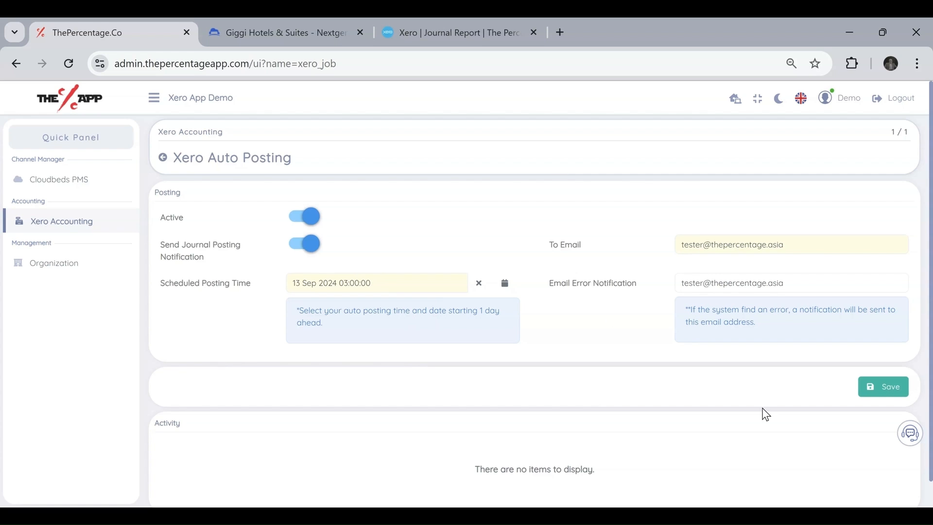
Save the auto posting settings and return to the Xero Accounting menu.
{"action": "left_click", "coordinate": [886, 391]}
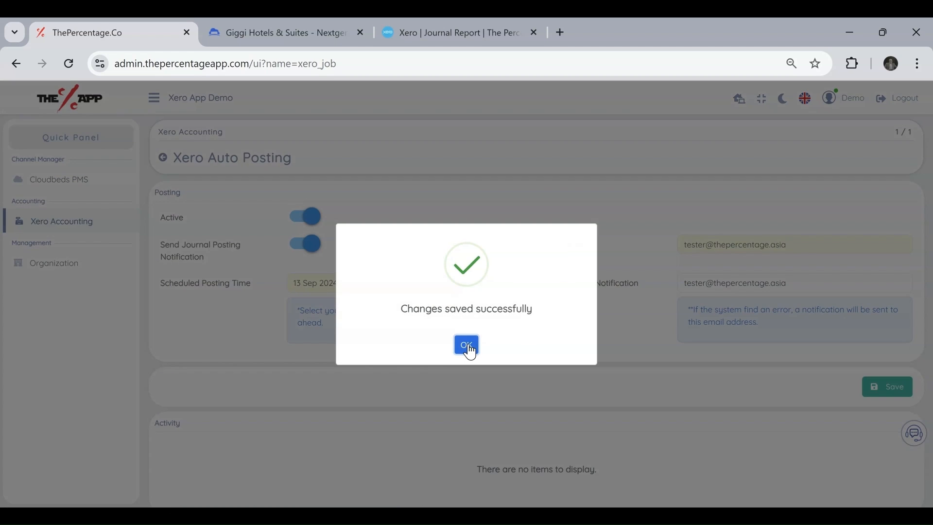
{"action": "left_click", "coordinate": [468, 345]}
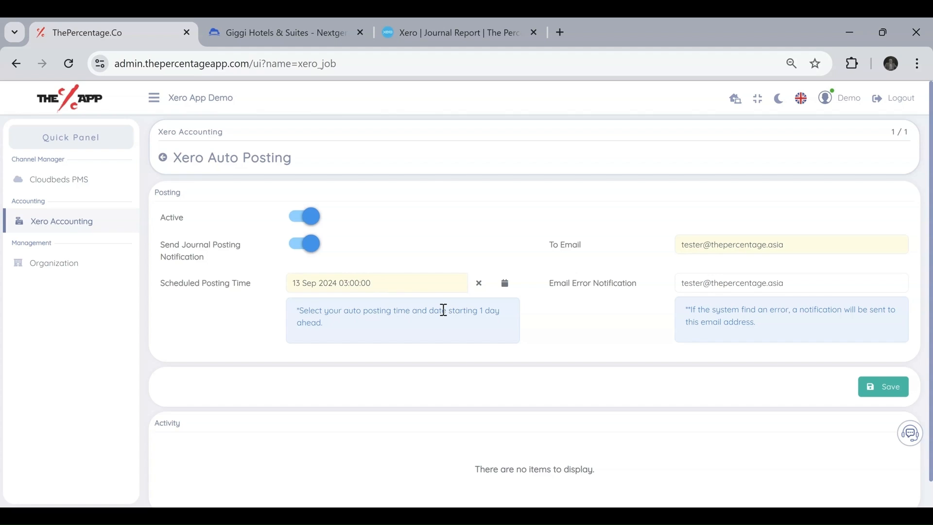
{"action": "left_click", "coordinate": [25, 225]}
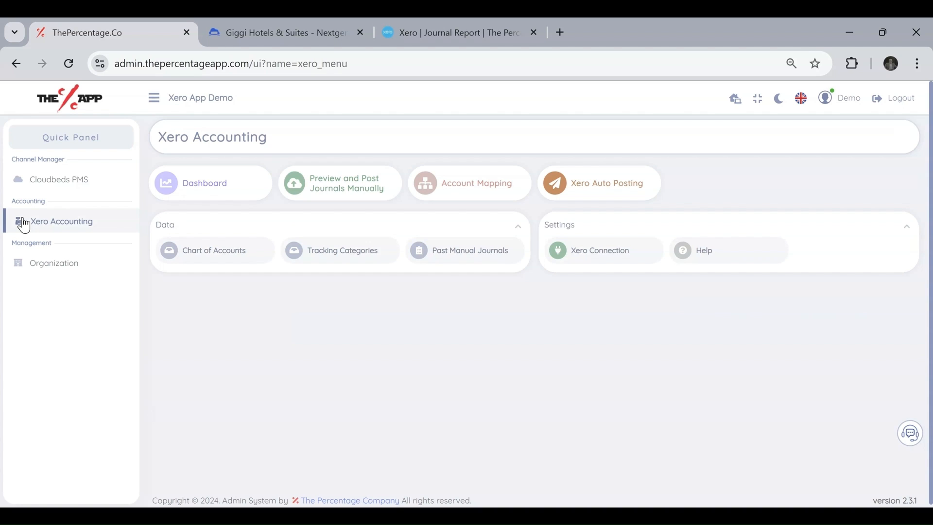
{"action": "mouse_move", "coordinate": [914, 438]}
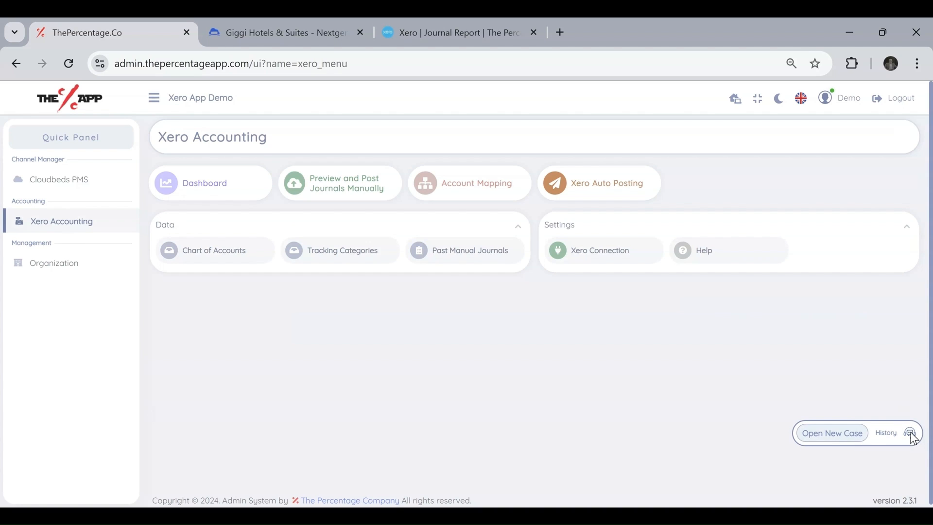
{"action": "left_click", "coordinate": [827, 438]}
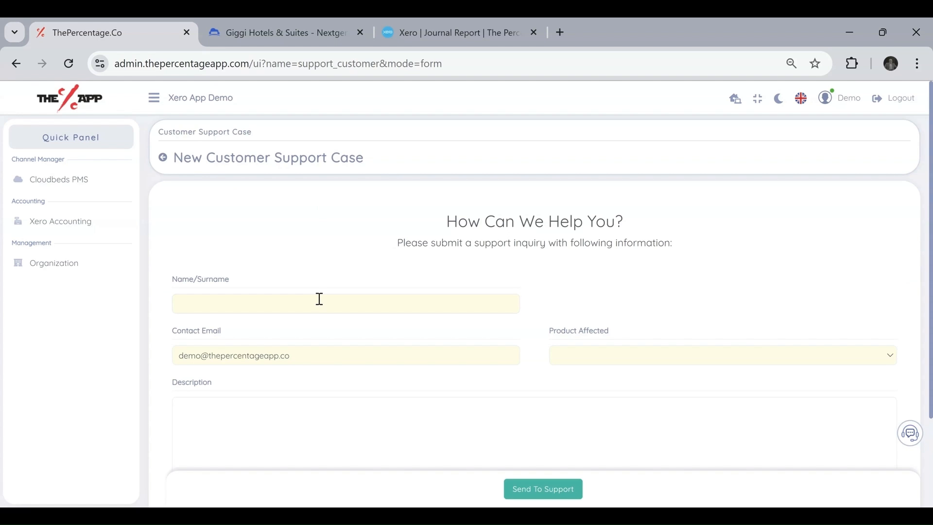
{"action": "left_click", "coordinate": [309, 302]}
{"action": "left_click", "coordinate": [390, 364]}
{"action": "scroll", "coordinate": [380, 331], "scroll_direction": "down", "scroll_amount": 2}
{"action": "left_click", "coordinate": [304, 357]}
{"action": "scroll", "coordinate": [304, 358], "scroll_direction": "down", "scroll_amount": 2}
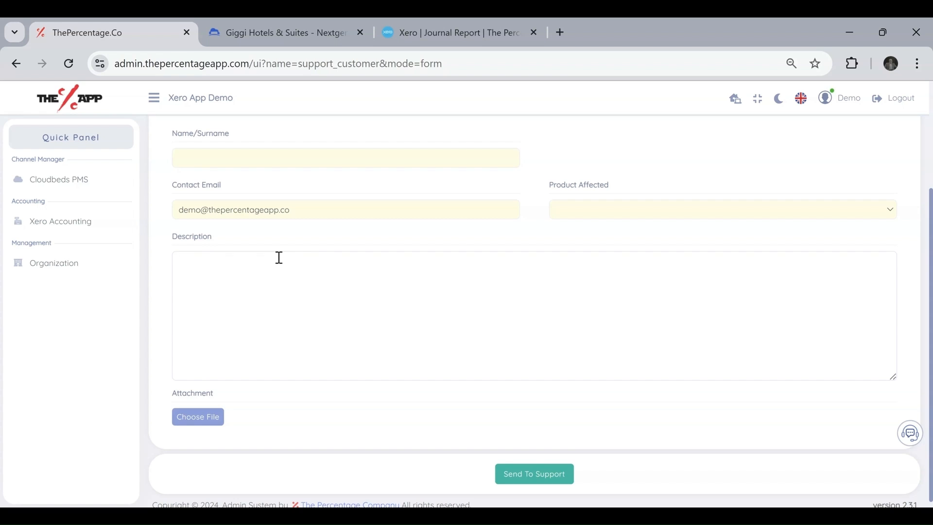
{"action": "scroll", "coordinate": [278, 257], "scroll_direction": "up", "scroll_amount": 2}
{"action": "scroll", "coordinate": [278, 257], "scroll_direction": "up", "scroll_amount": 2}
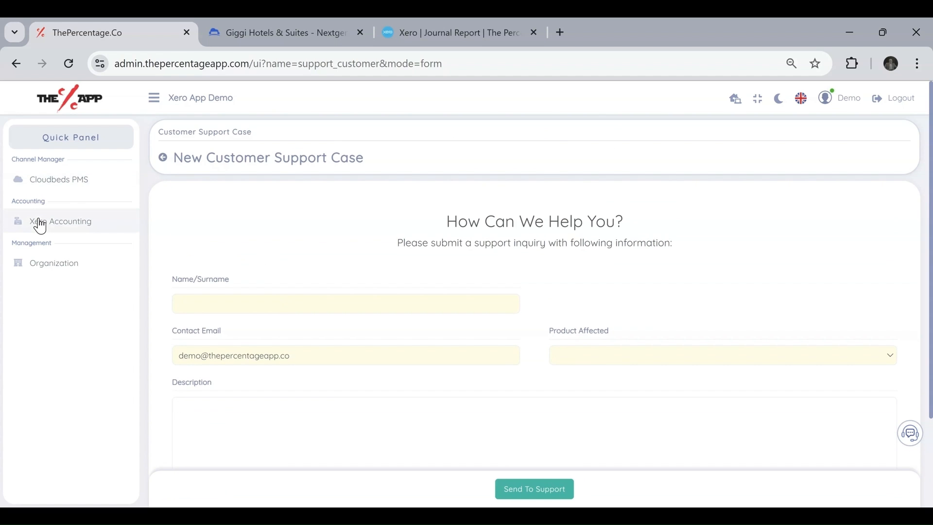
{"action": "left_click", "coordinate": [41, 226]}
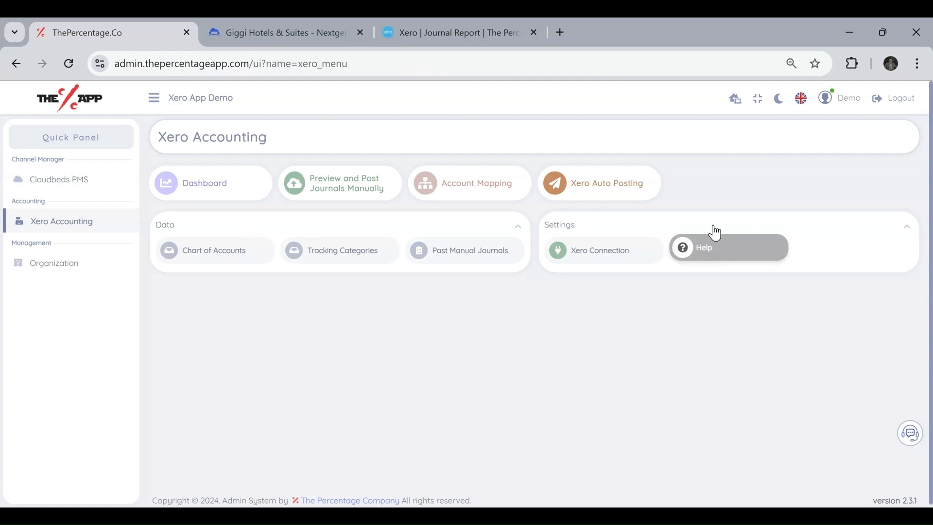
{"action": "left_click", "coordinate": [723, 246]}
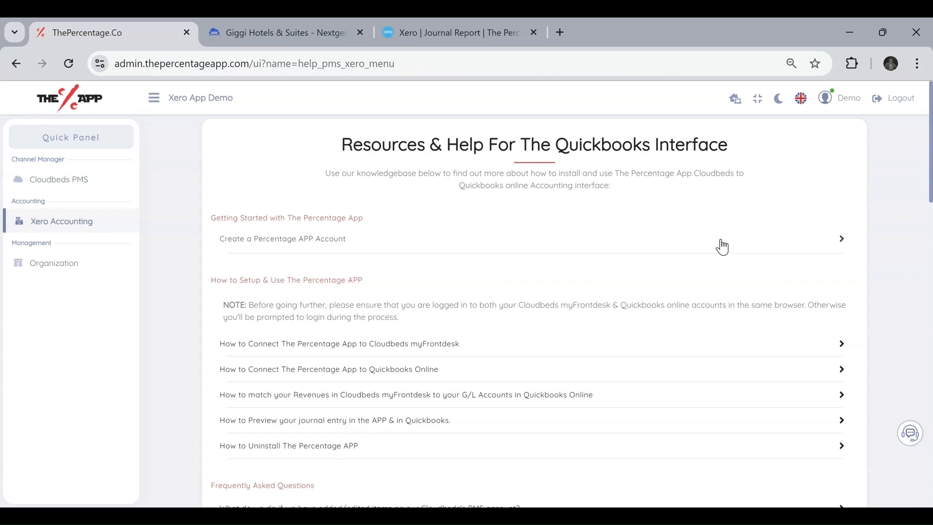
{"action": "scroll", "coordinate": [527, 253], "scroll_direction": "down", "scroll_amount": 3}
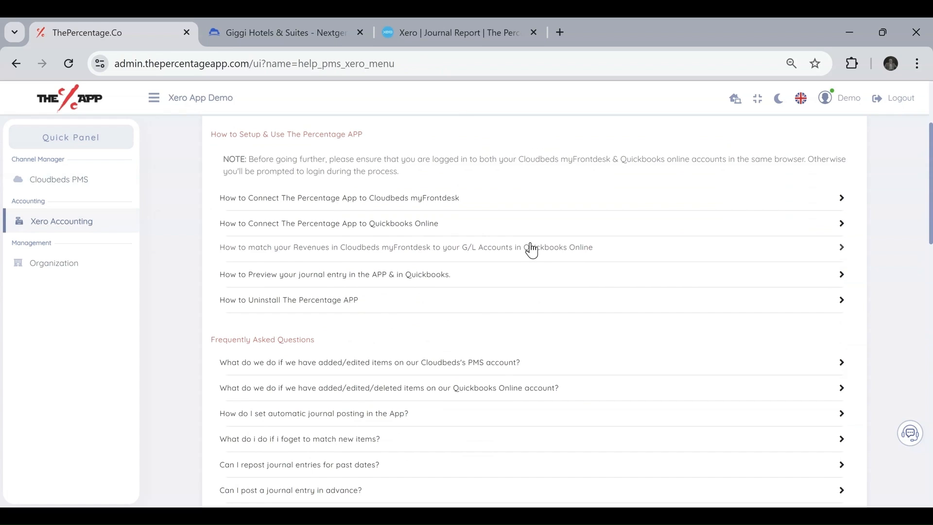
{"action": "left_click", "coordinate": [844, 250]}
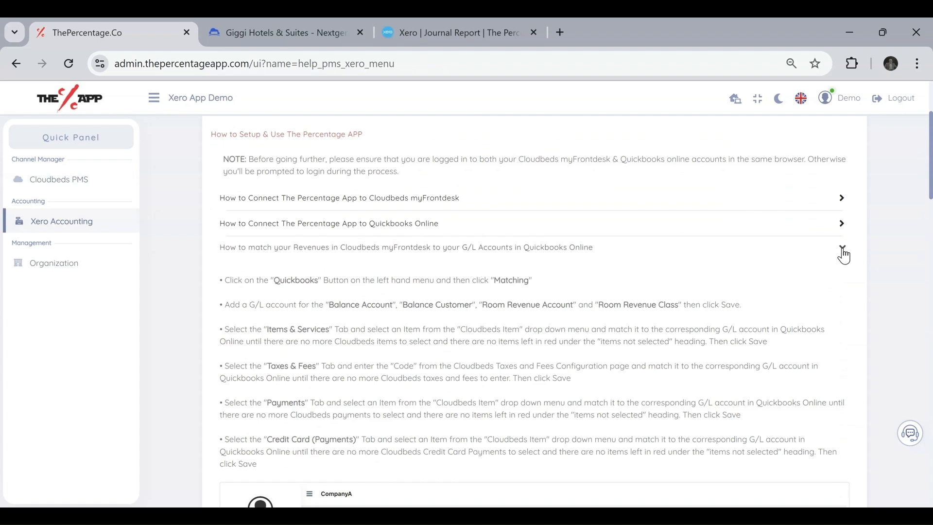
{"action": "left_click", "coordinate": [843, 251]}
{"action": "scroll", "coordinate": [389, 272], "scroll_direction": "down", "scroll_amount": 2}
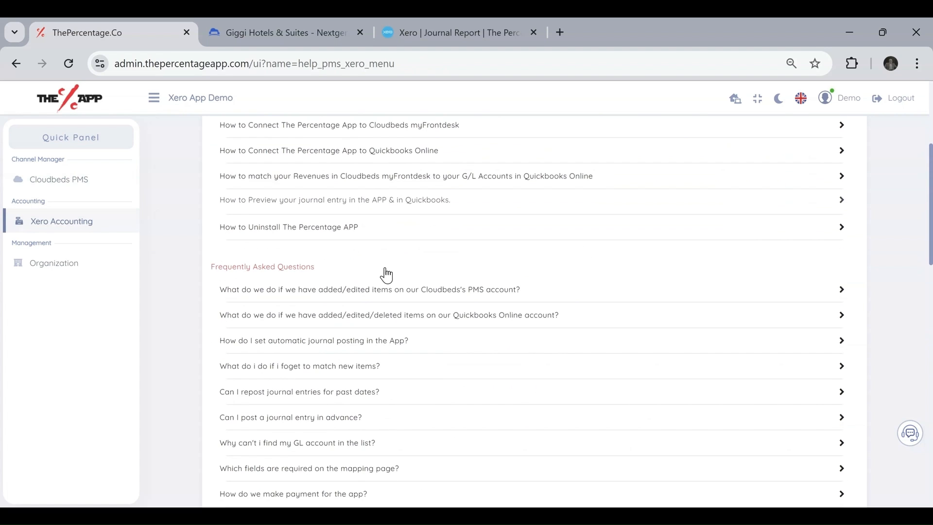
{"action": "scroll", "coordinate": [386, 275], "scroll_direction": "down", "scroll_amount": 4}
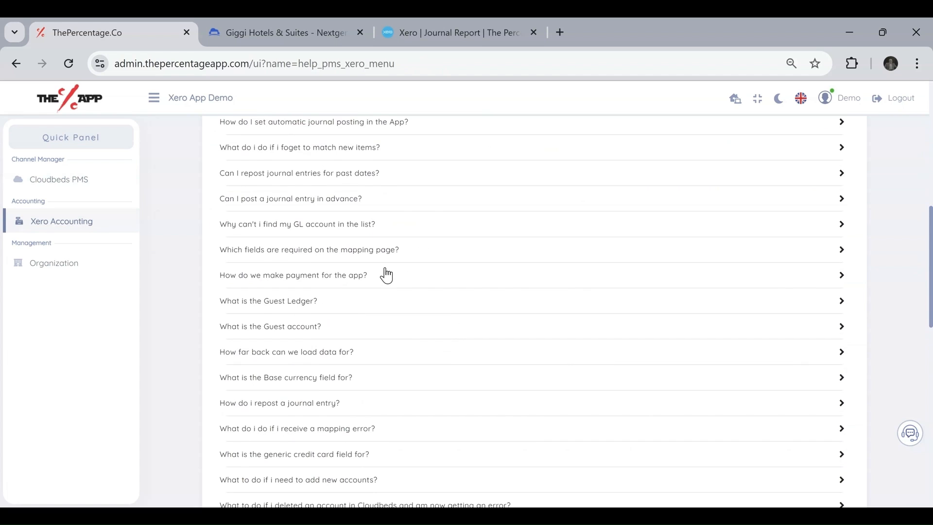
{"action": "left_click", "coordinate": [842, 276]}
{"action": "left_click", "coordinate": [839, 275]}
{"action": "left_click", "coordinate": [843, 379]}
{"action": "left_click", "coordinate": [843, 380]}
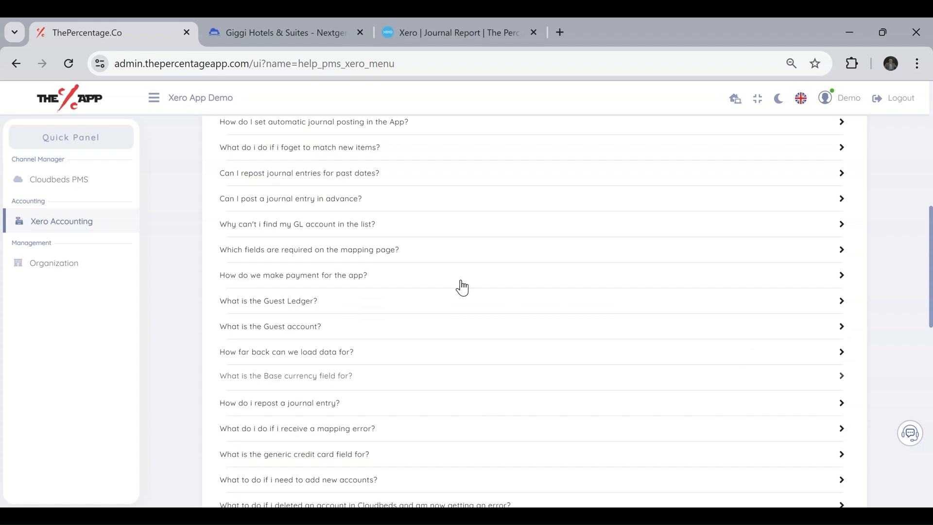
{"action": "left_click", "coordinate": [66, 225]}
{"action": "mouse_move", "coordinate": [911, 438]}
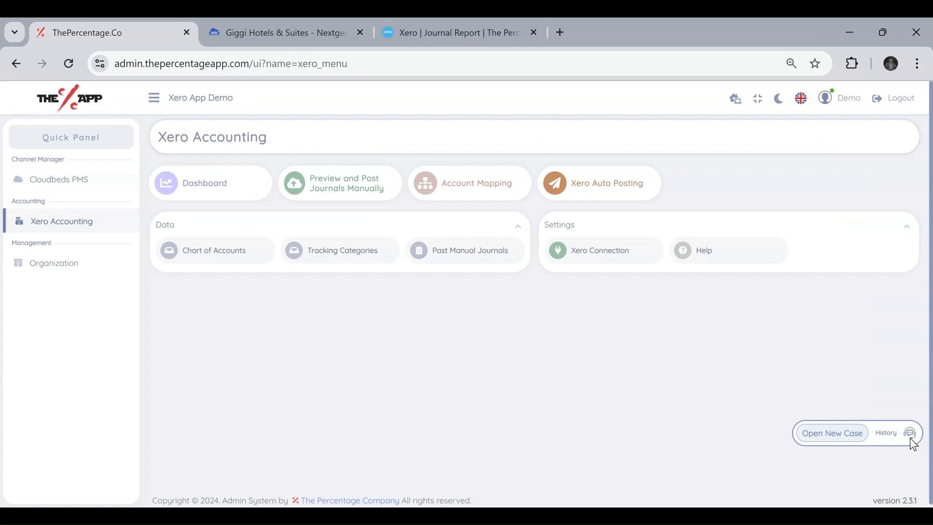